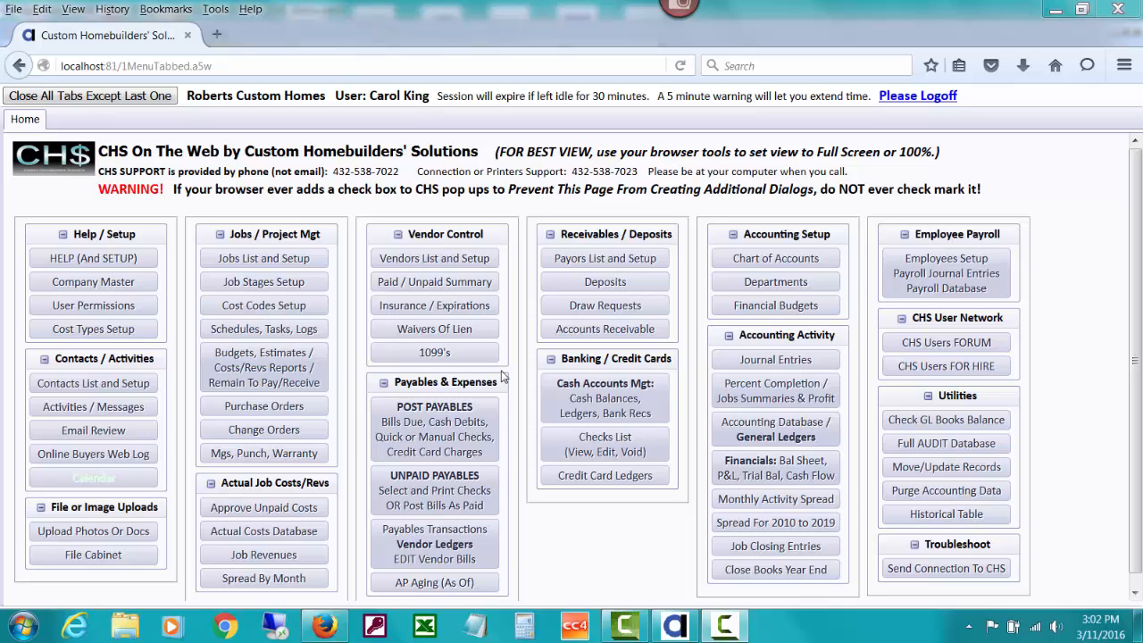
Step: Find the CRCARDFEES vendor in the vendors list, filtered to the letter C, and open its setup for editing
left_click(470, 265)
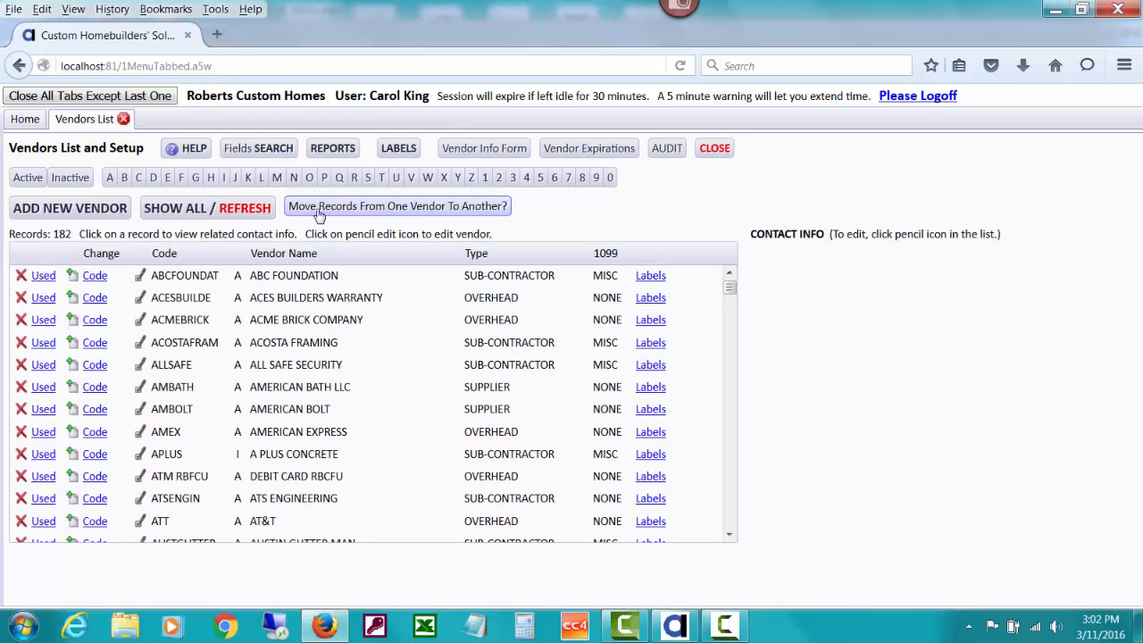
left_click(139, 179)
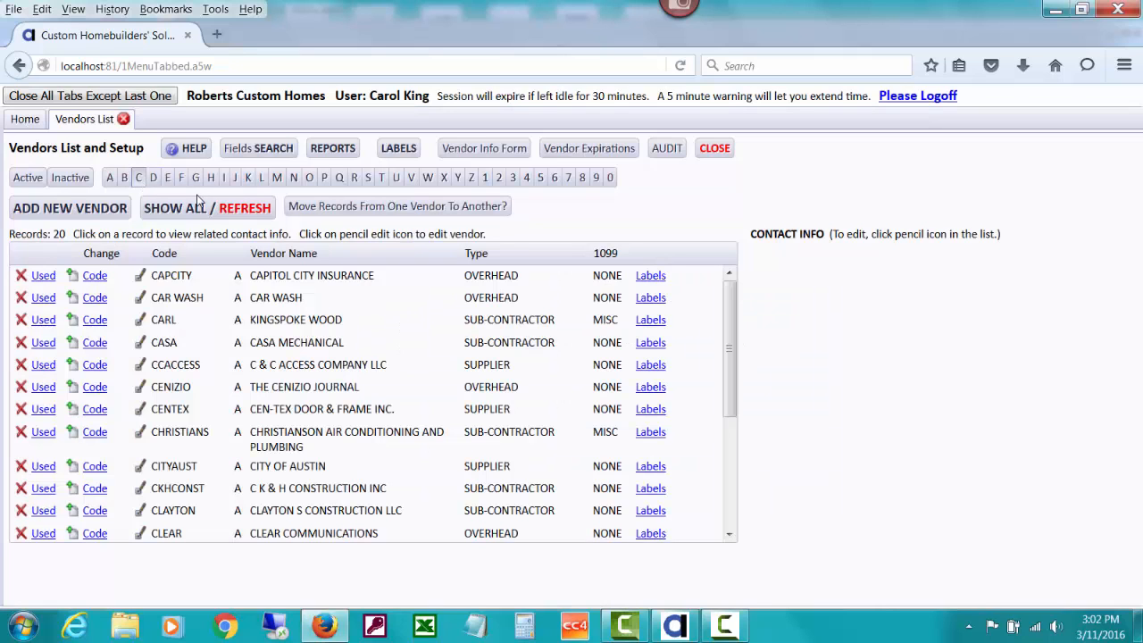
left_click_drag(728, 338, 728, 458)
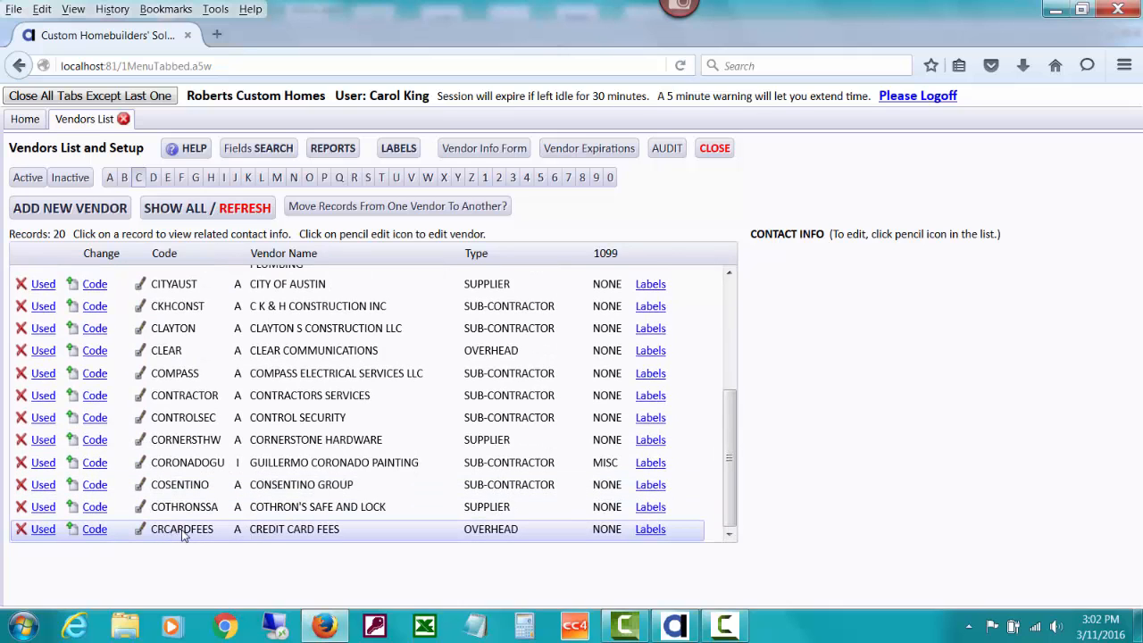
left_click(141, 532)
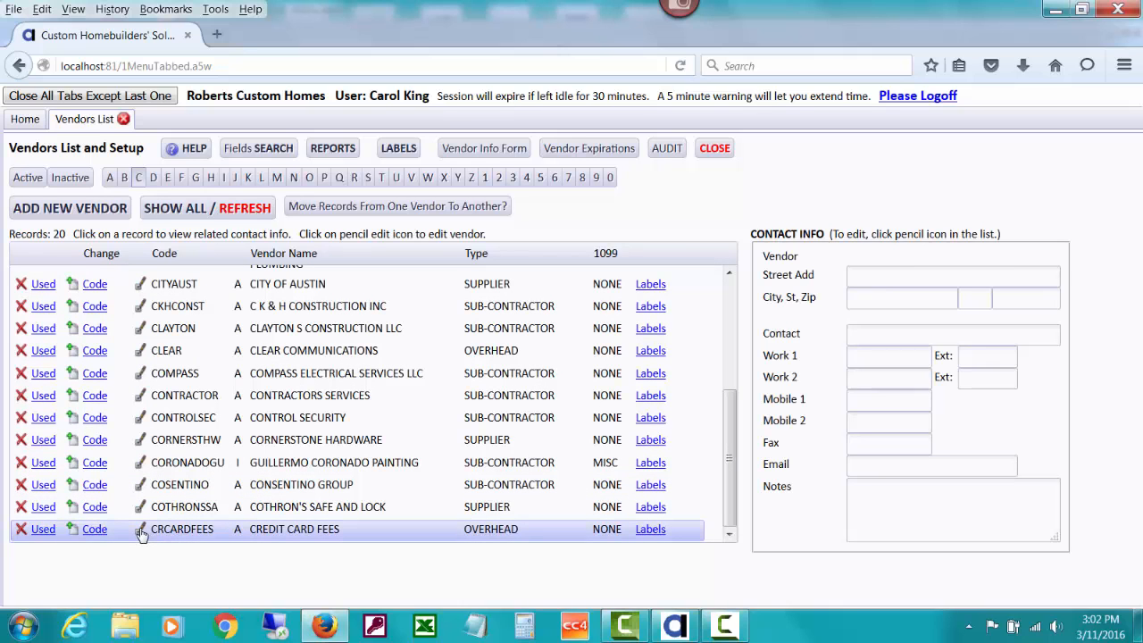
left_click(140, 531)
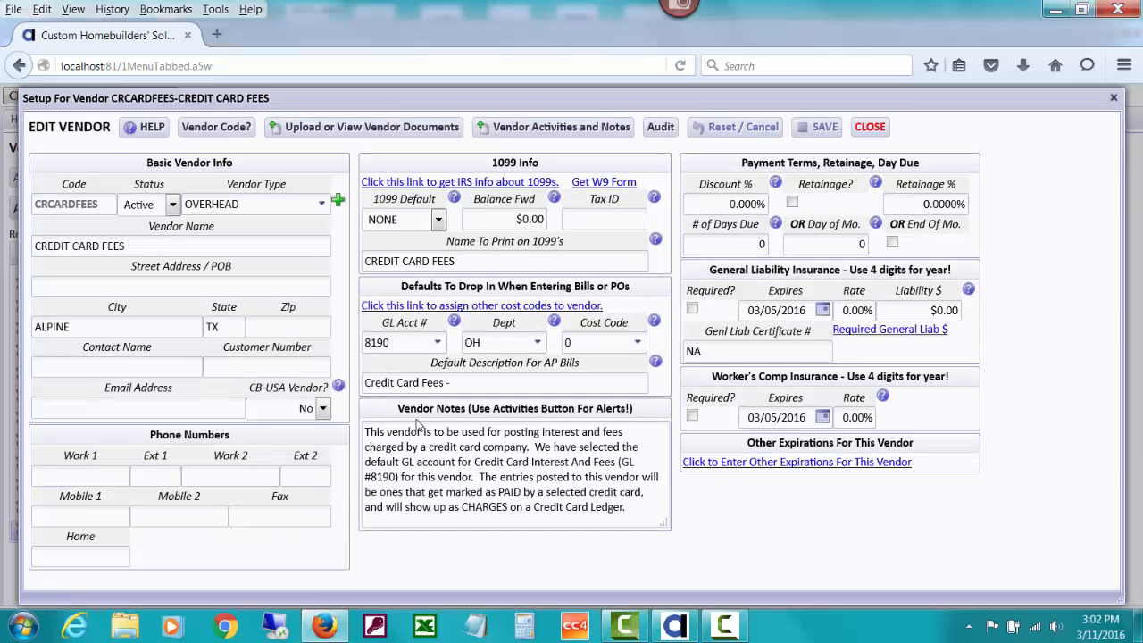
Step: Check the vendor's default GL account choices, dismissing the Windows color scheme prompt for good, and close the vendor setup
left_click(435, 350)
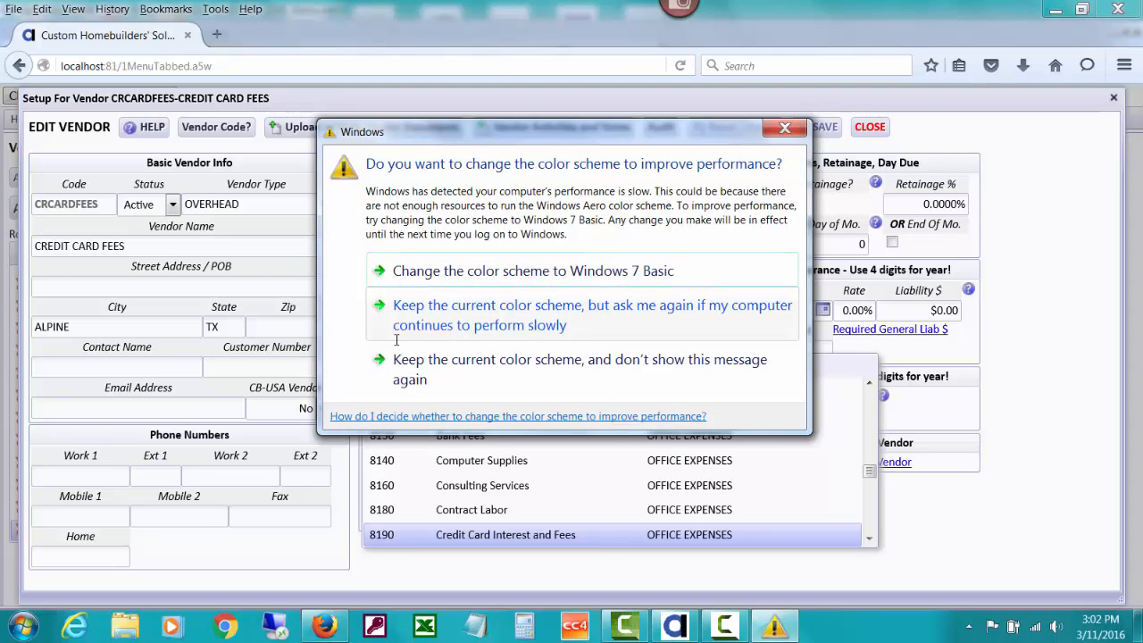
left_click(445, 376)
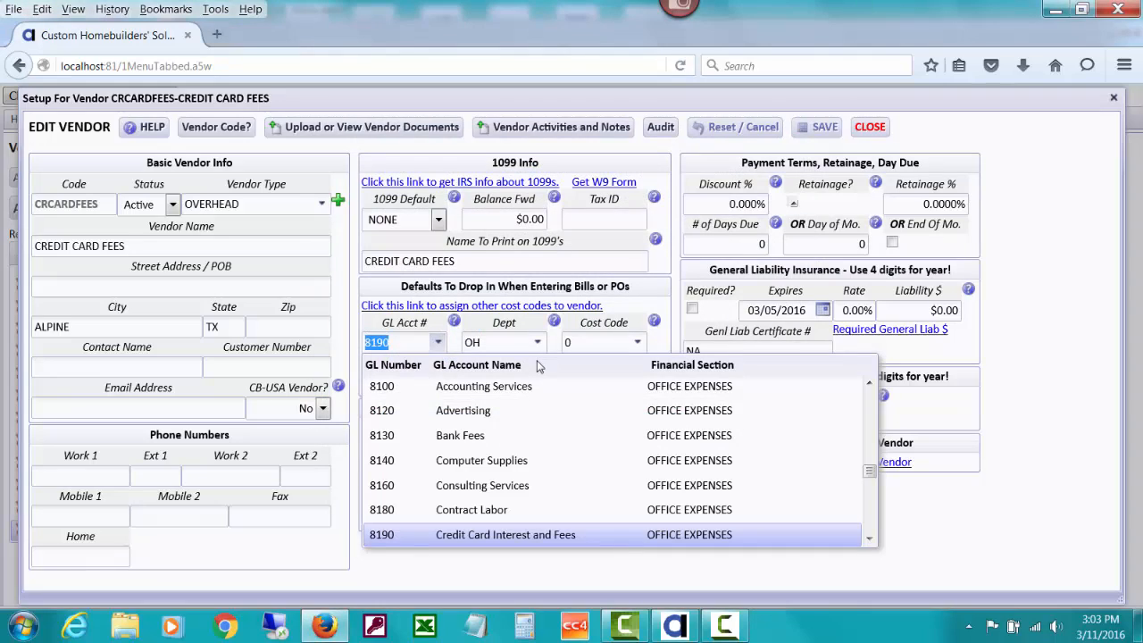
left_click(912, 496)
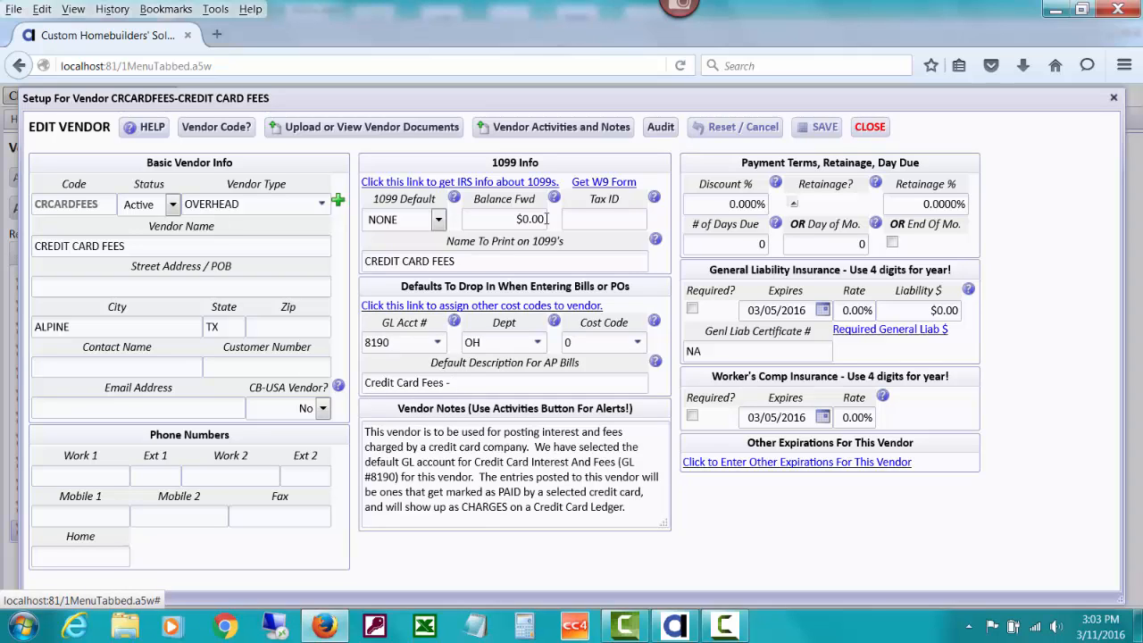
left_click(870, 128)
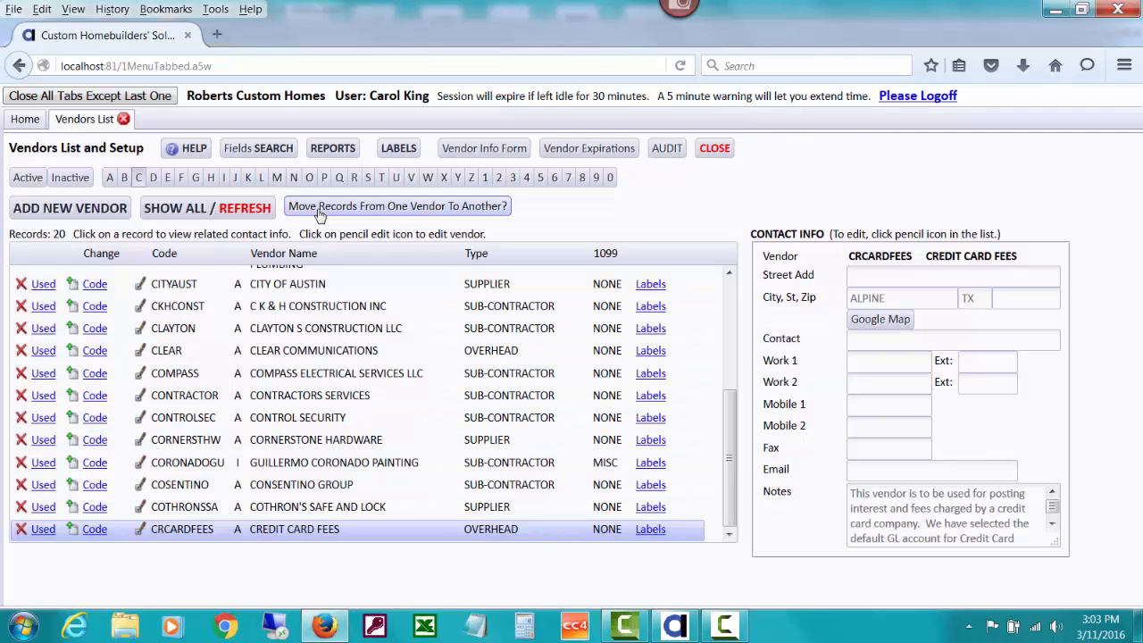
Step: Start a new payables quick bill without job costs for the vendor CRCARDFEES
left_click(35, 121)
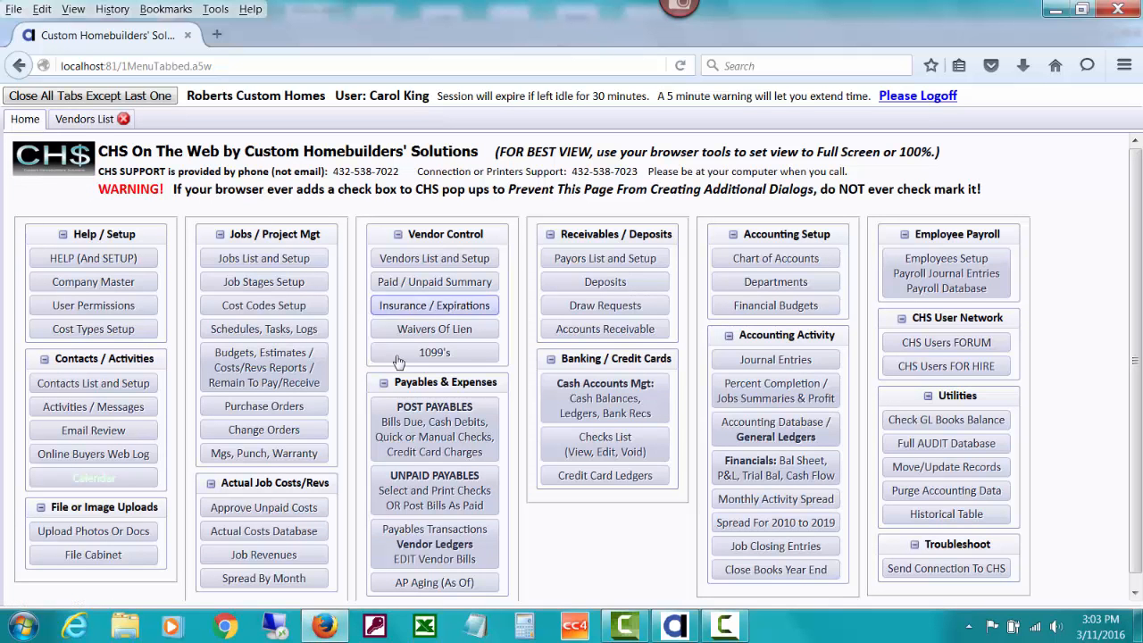
left_click(464, 431)
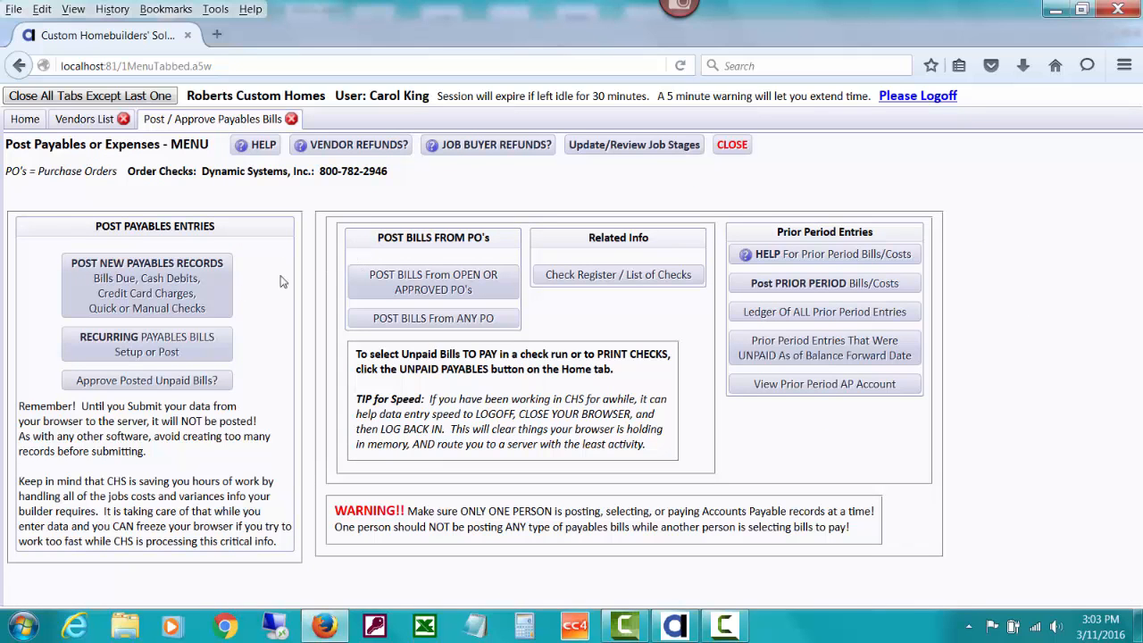
left_click(215, 294)
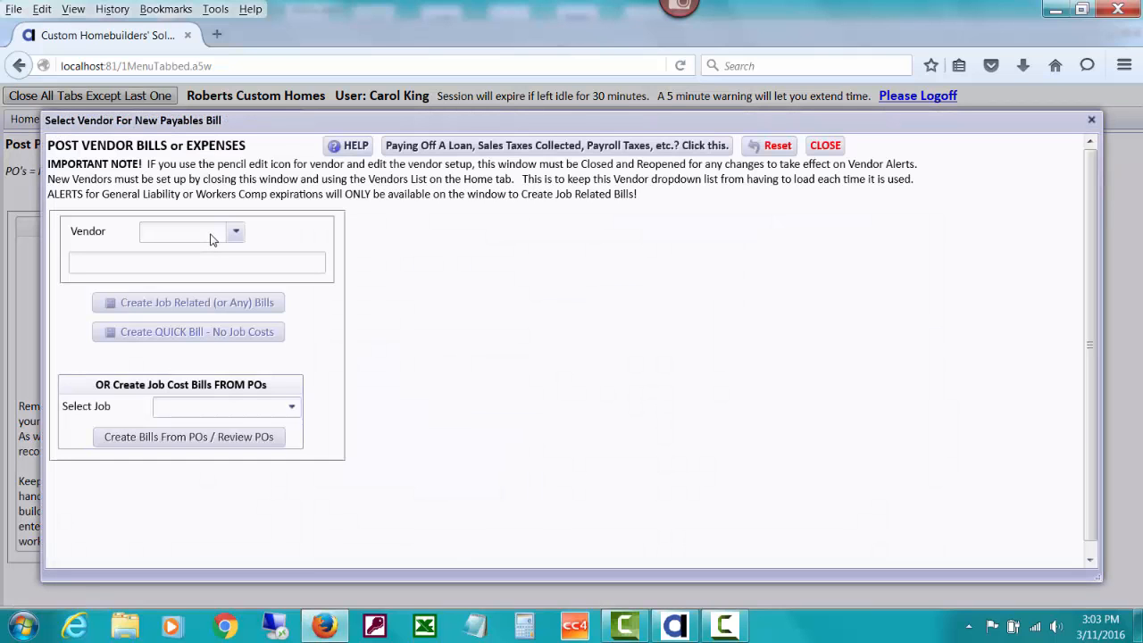
type("cr")
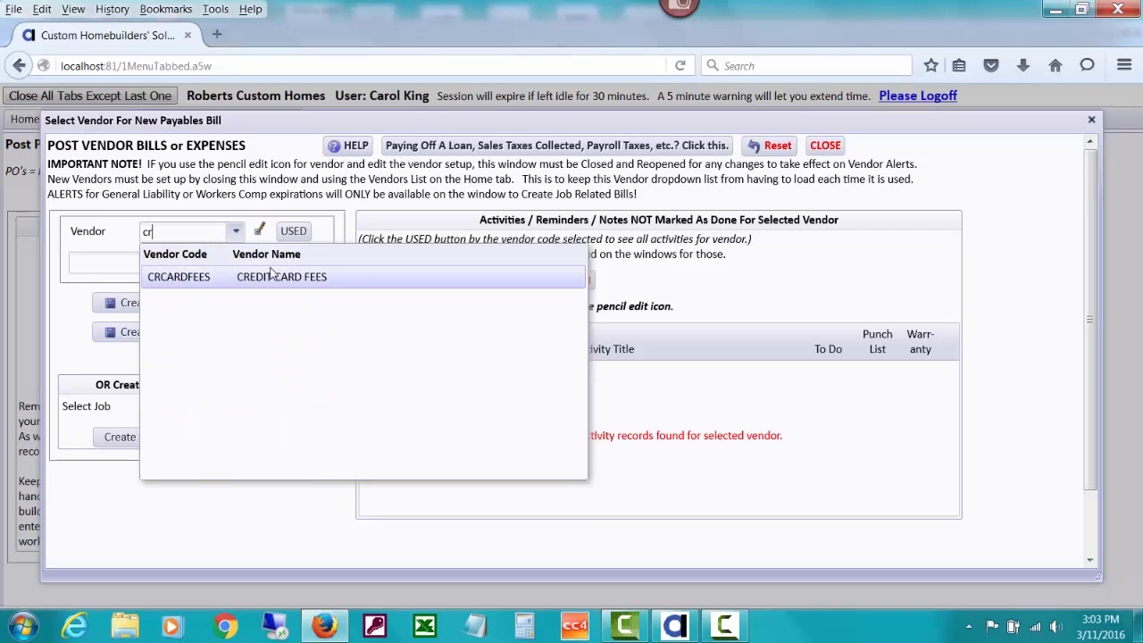
left_click(279, 277)
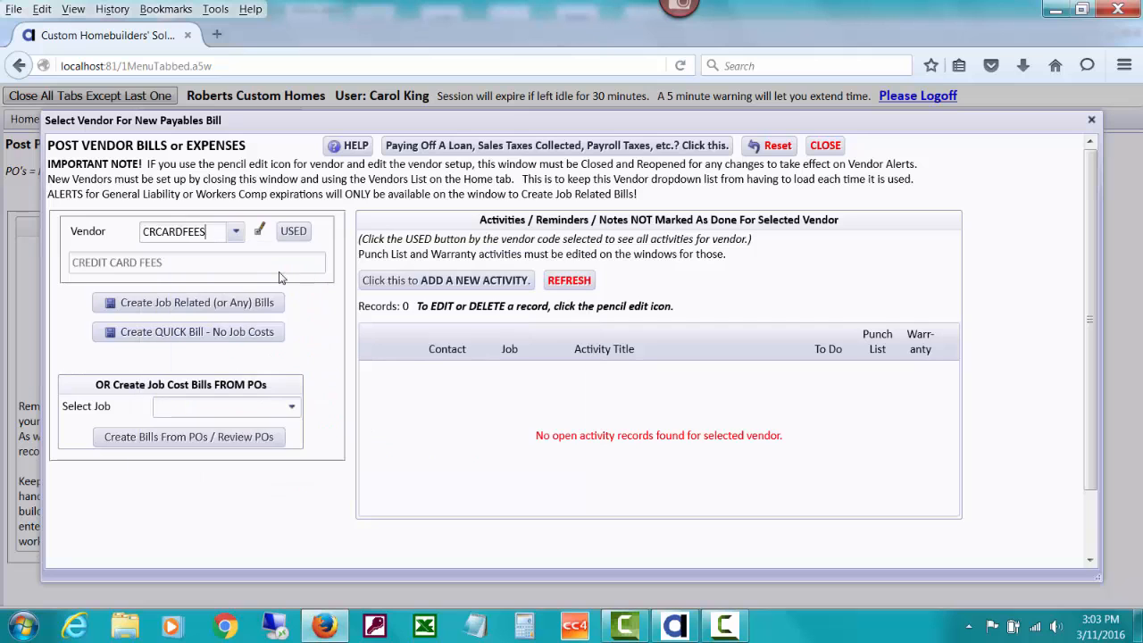
left_click(224, 332)
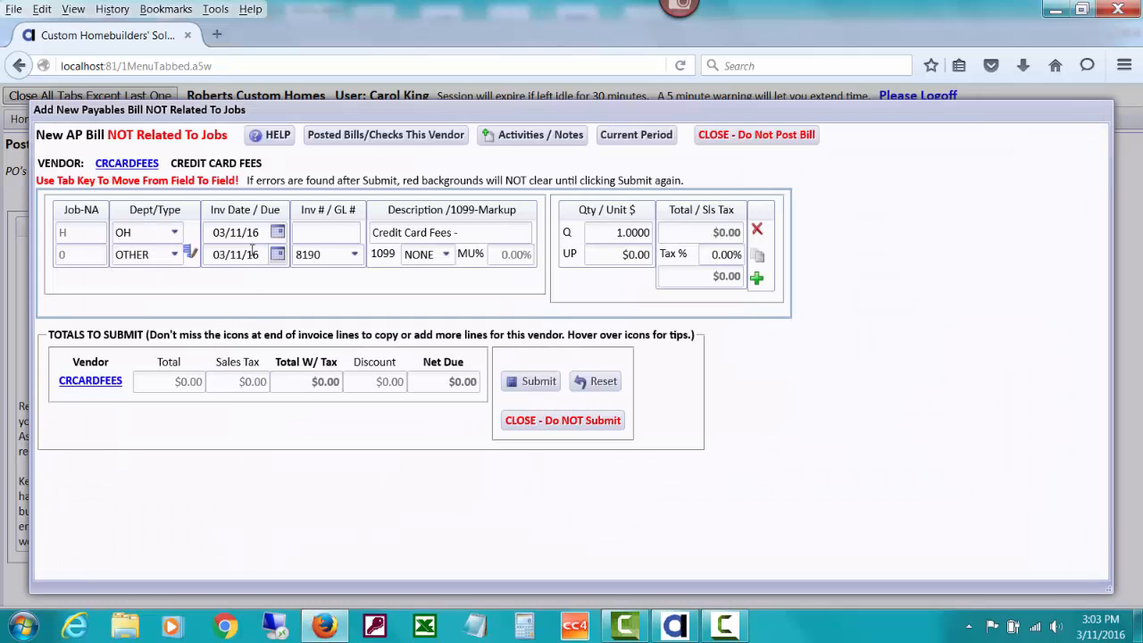
Step: Set the bill's invoice date to 03/10/16 and enter 031016 as the invoice number
left_click(275, 235)
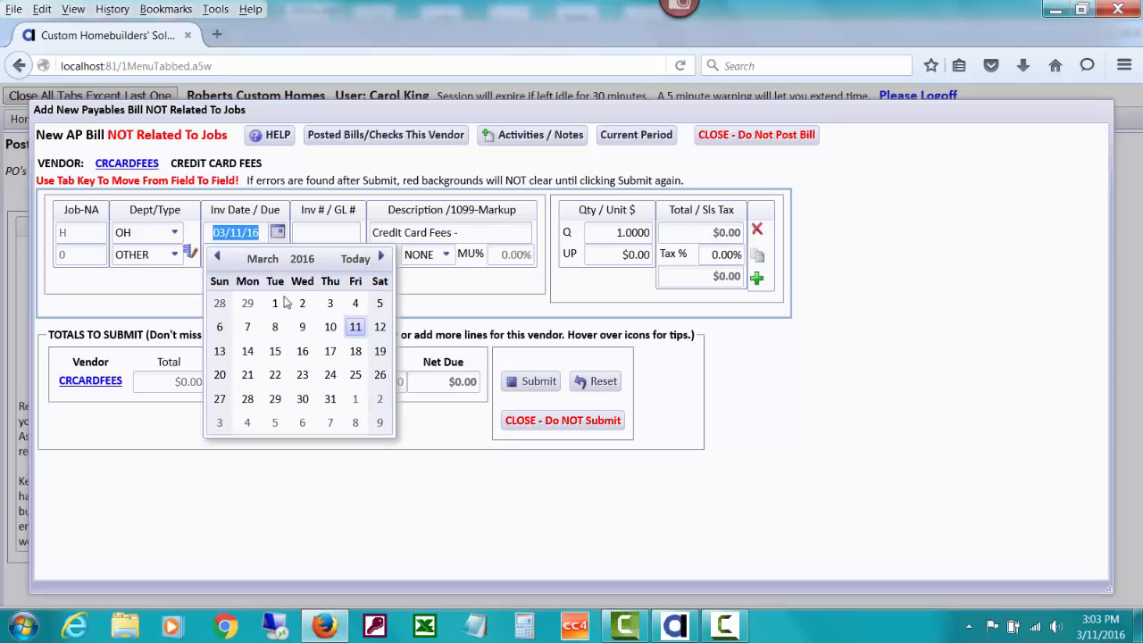
left_click(329, 327)
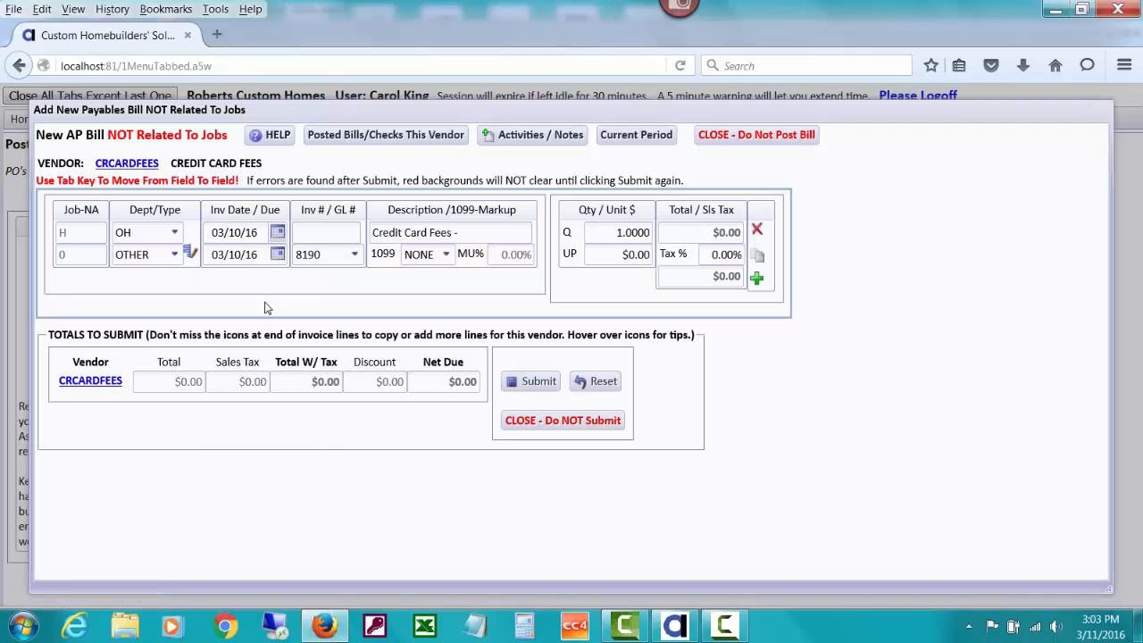
left_click(299, 235)
type("031016")
key("Tab")
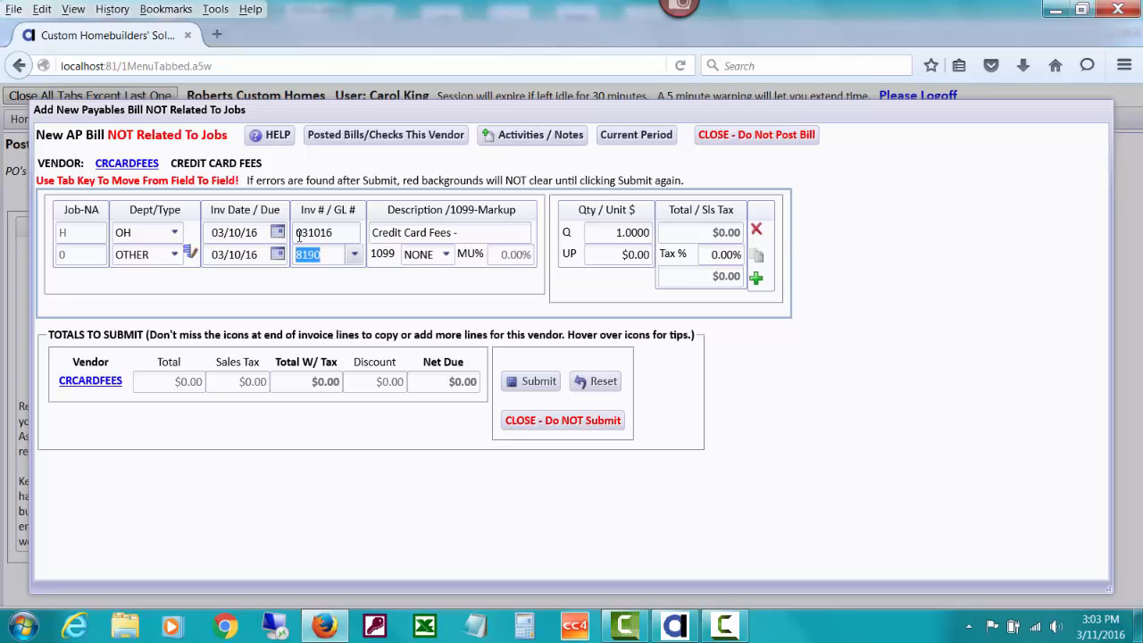
Step: Check the bill's GL account choices, complete the description as "Credit Card Fees - Discover 6" and set the unit price to $23.48
left_click(353, 257)
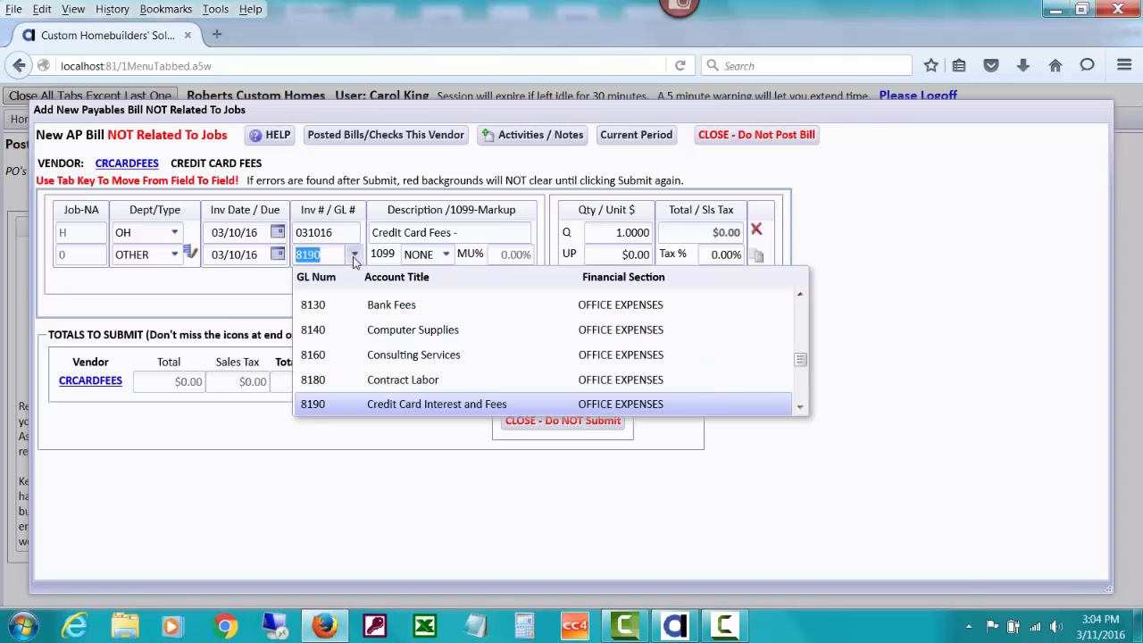
left_click(467, 232)
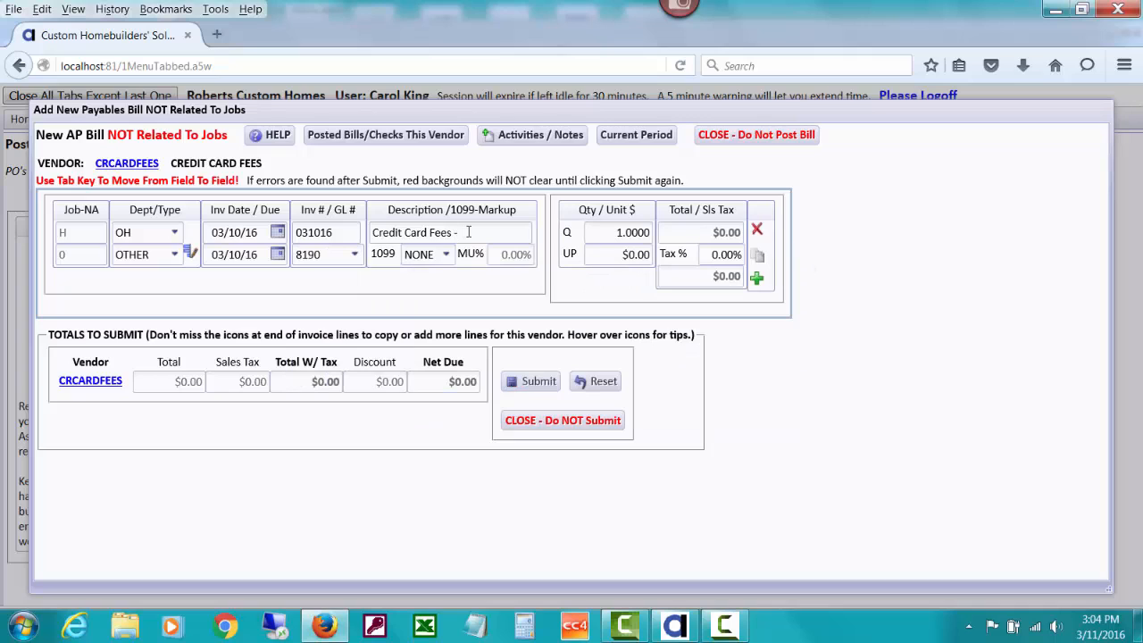
type("Discover 6")
key("Tab")
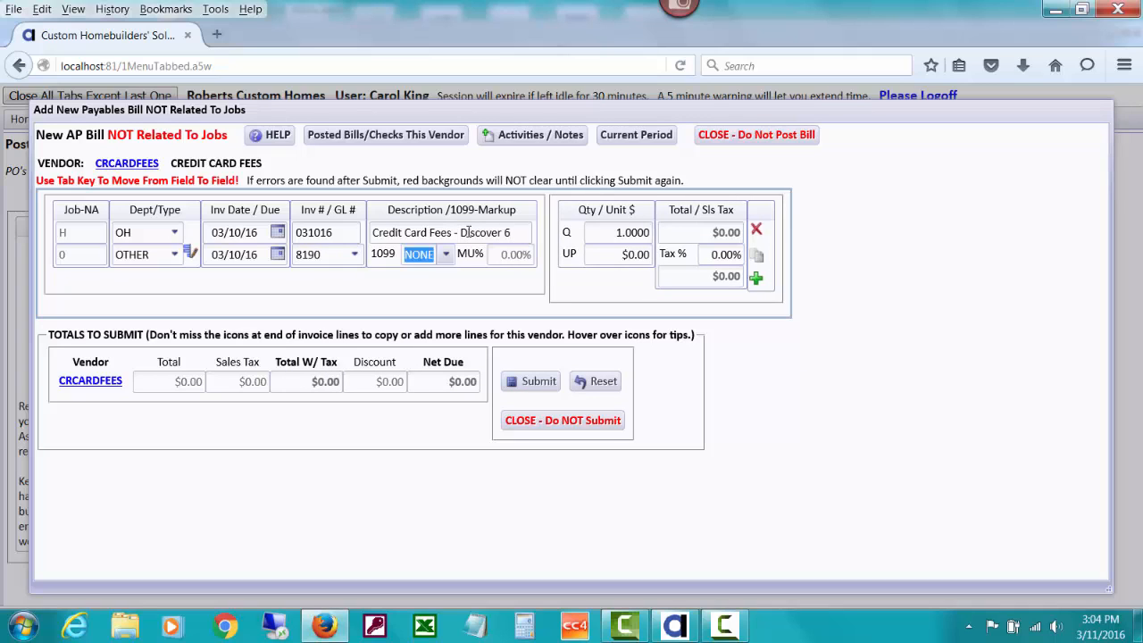
key("Tab")
key("Tab")
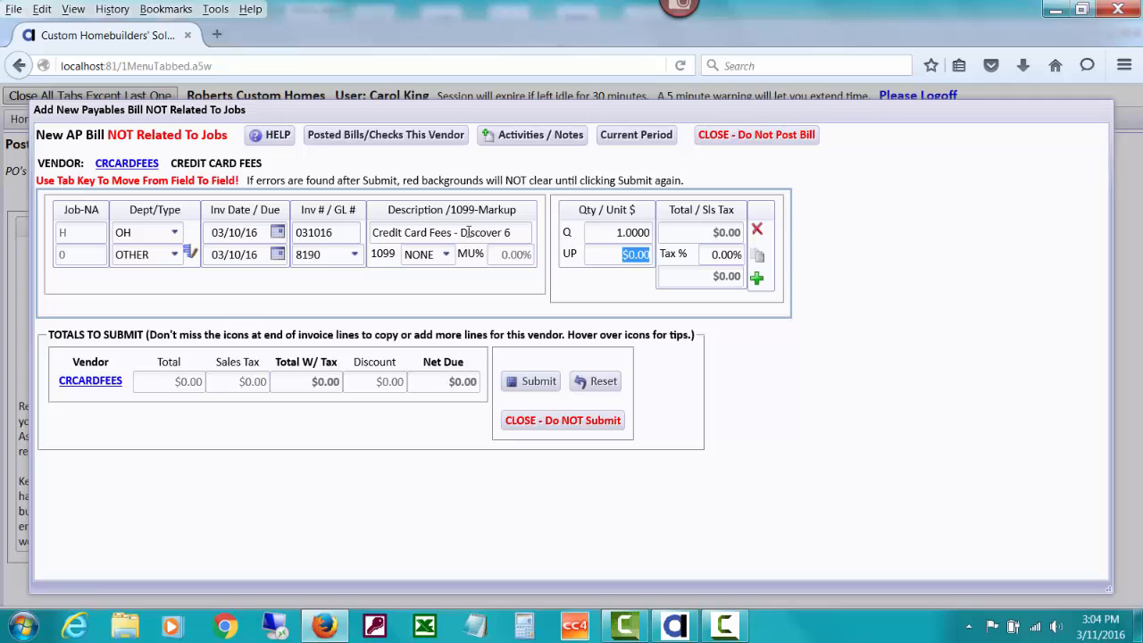
type("23.48")
key("Tab")
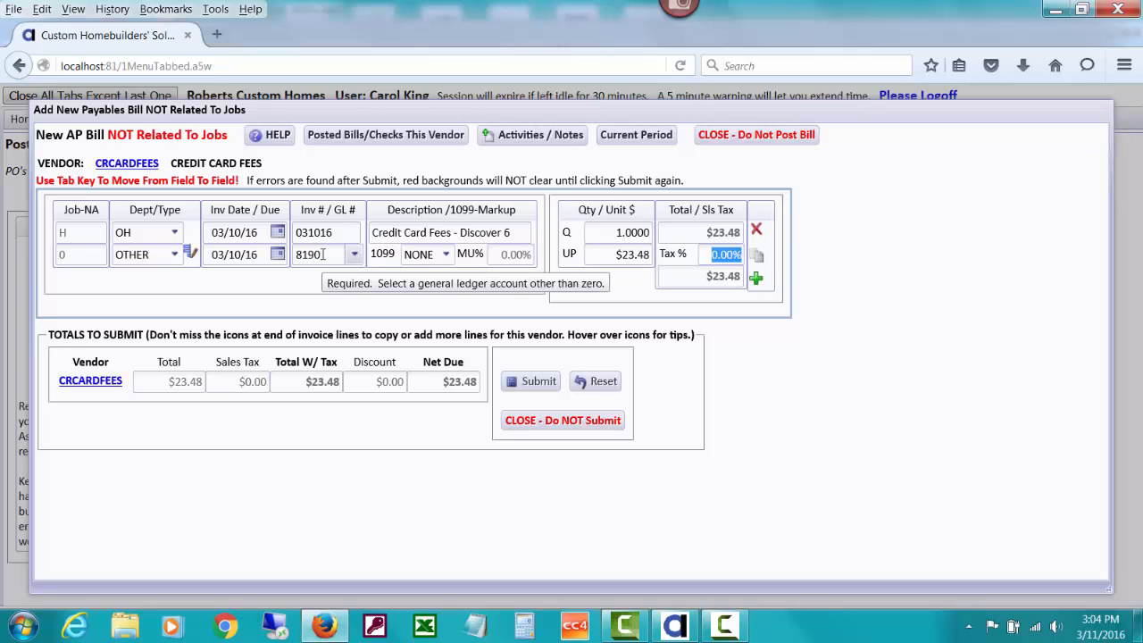
Step: Submit the bill and post it as paid by credit card with the vendor DISCOVER6, closing without viewing the entries
left_click(540, 381)
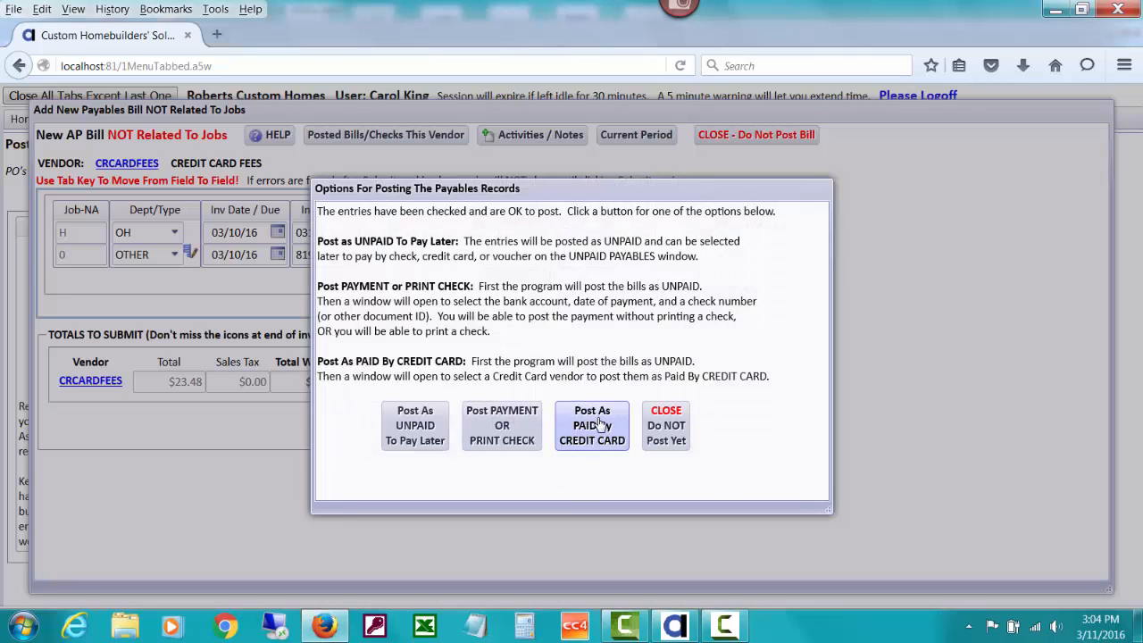
left_click(603, 431)
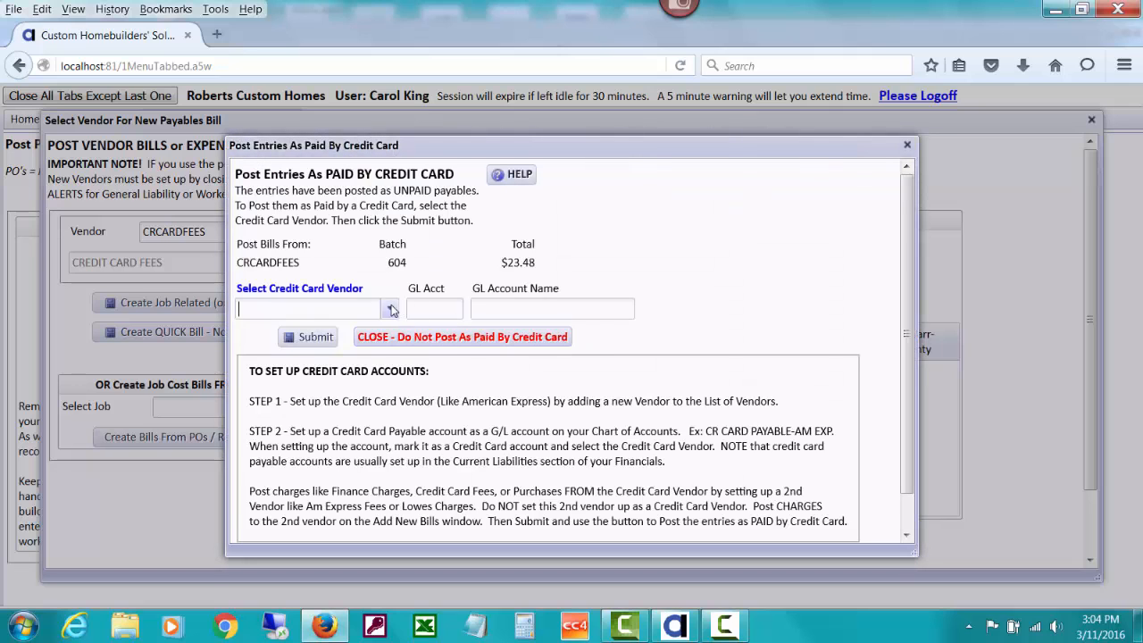
left_click(390, 308)
left_click(351, 379)
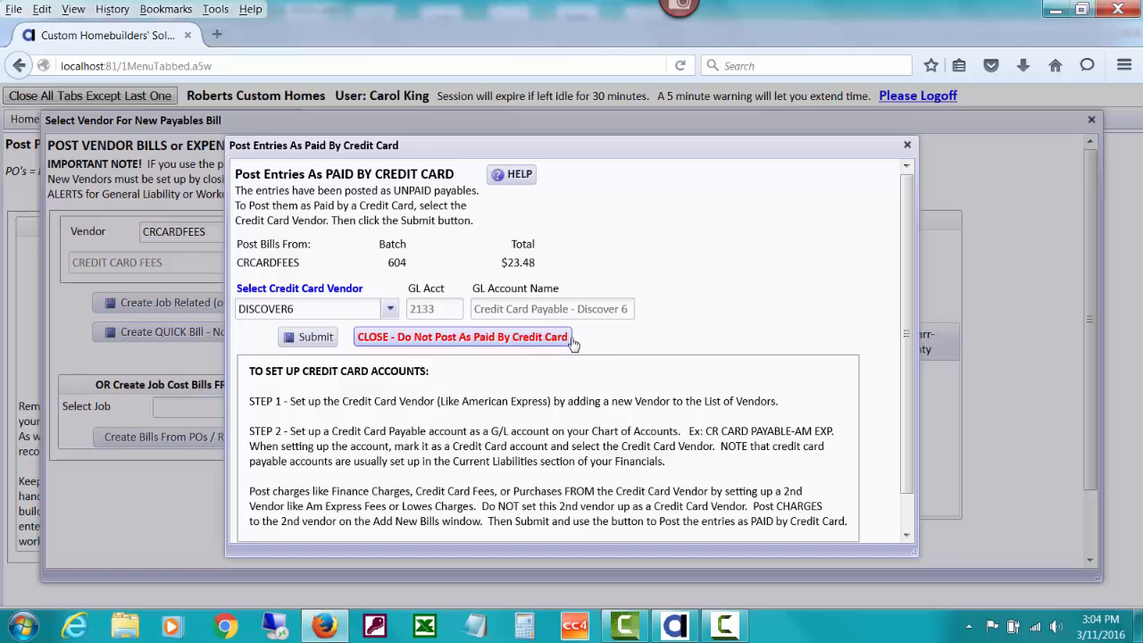
left_click(314, 337)
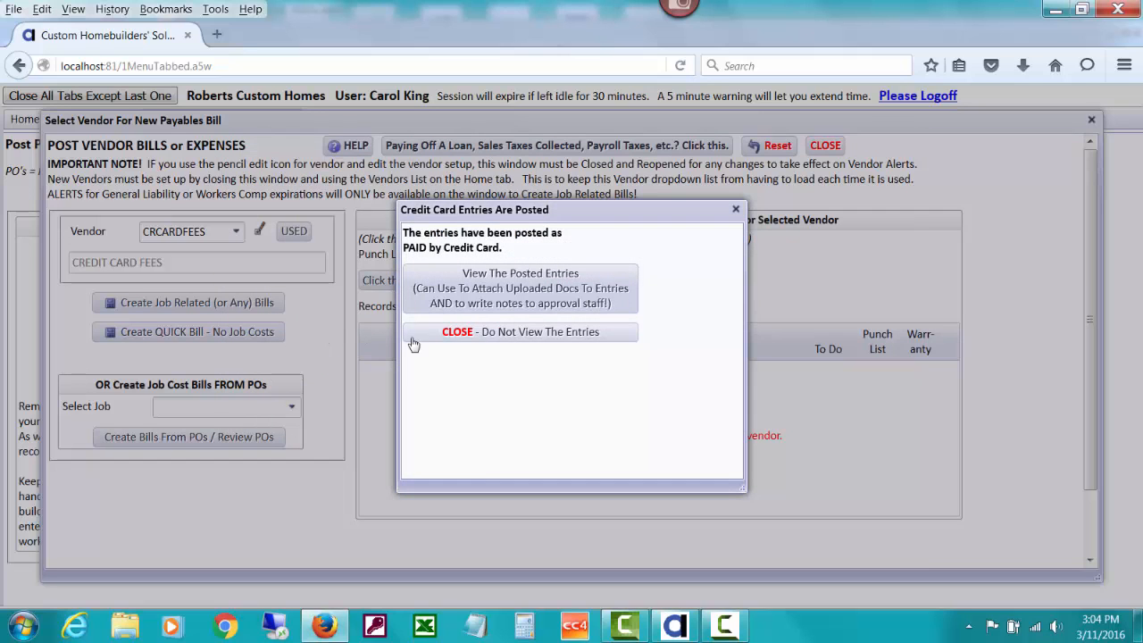
left_click(473, 346)
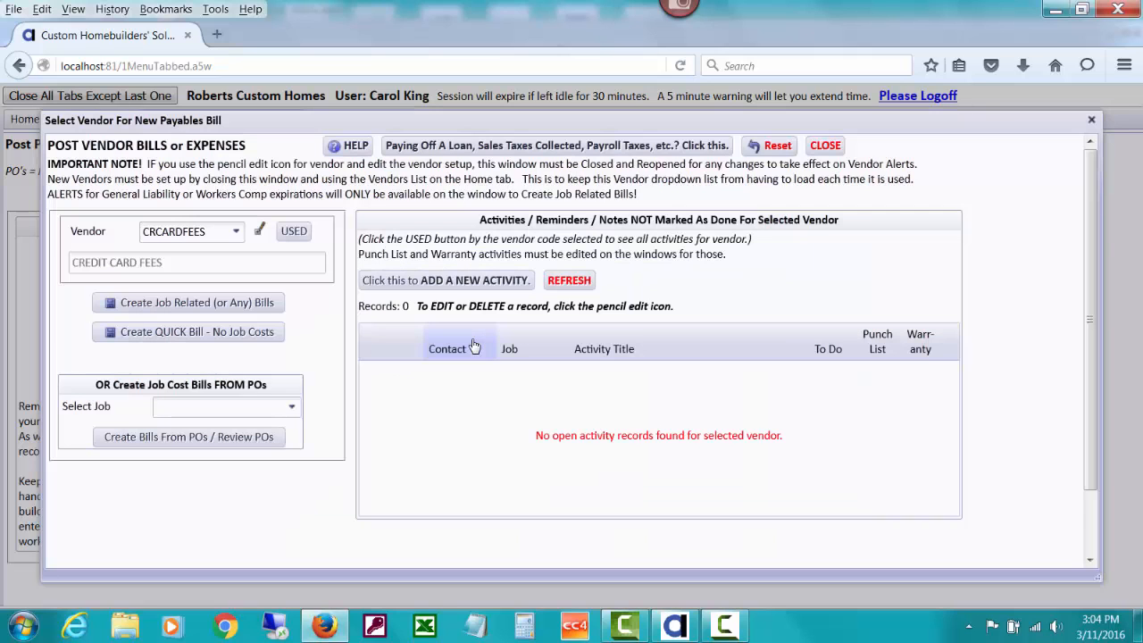
left_click(823, 145)
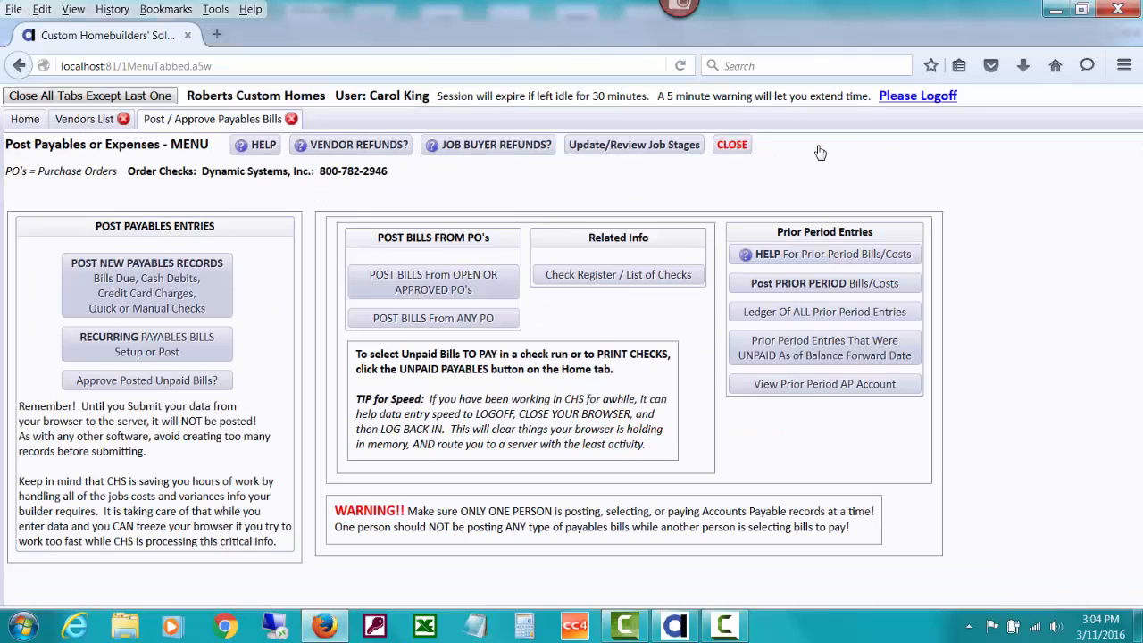
Step: Review the credit card ledger for the vendor DISCOVER6 and close it
left_click(27, 120)
left_click(625, 482)
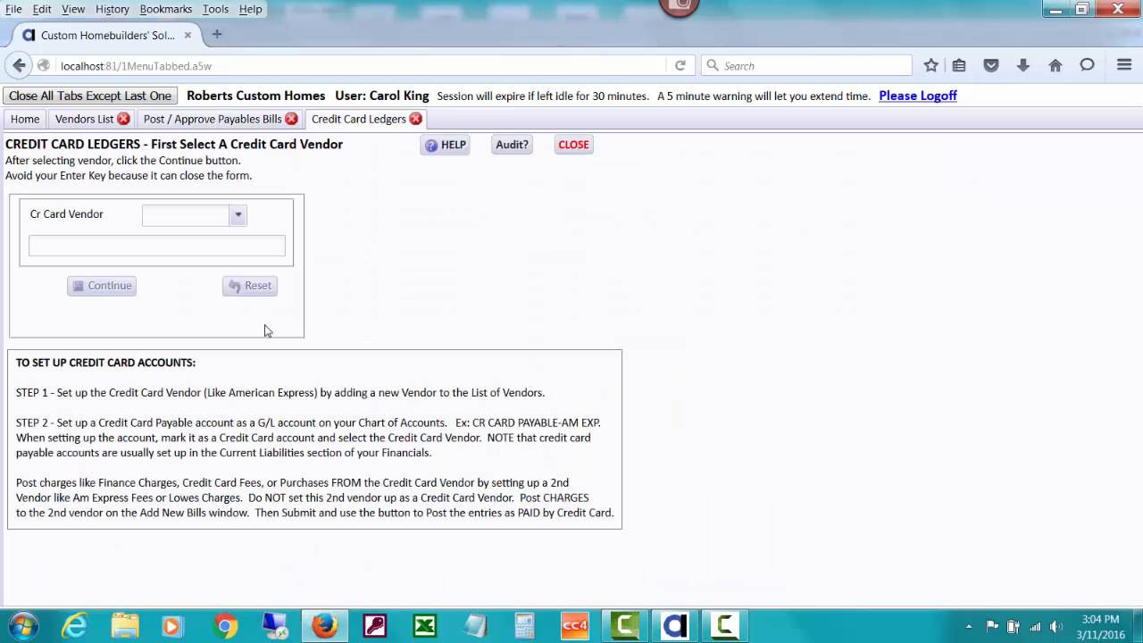
left_click(238, 214)
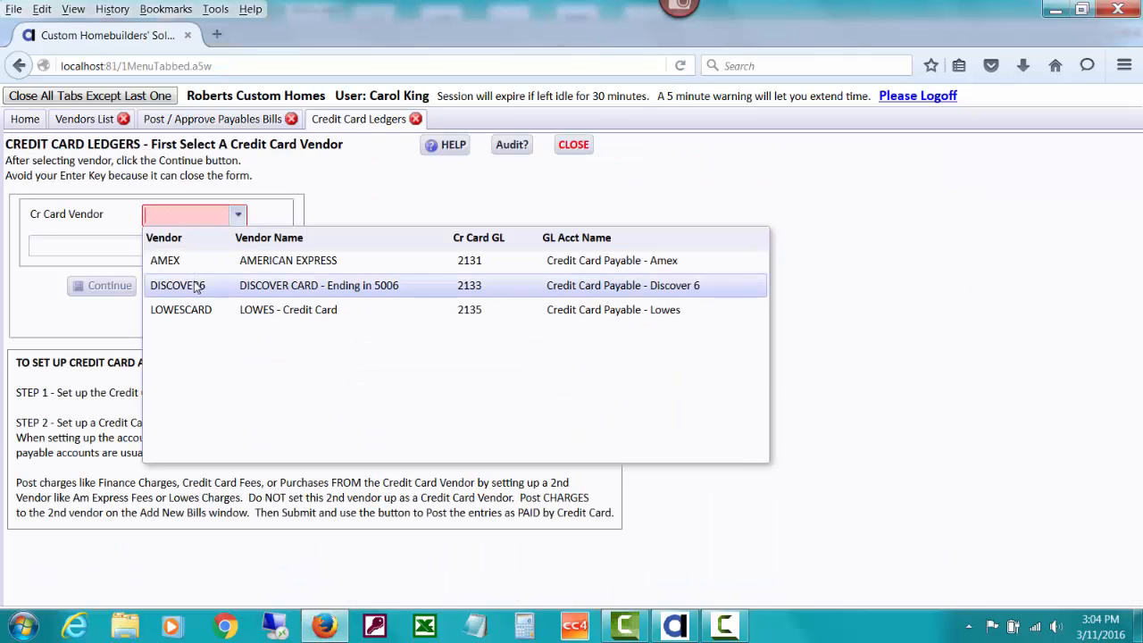
left_click(198, 284)
left_click(98, 285)
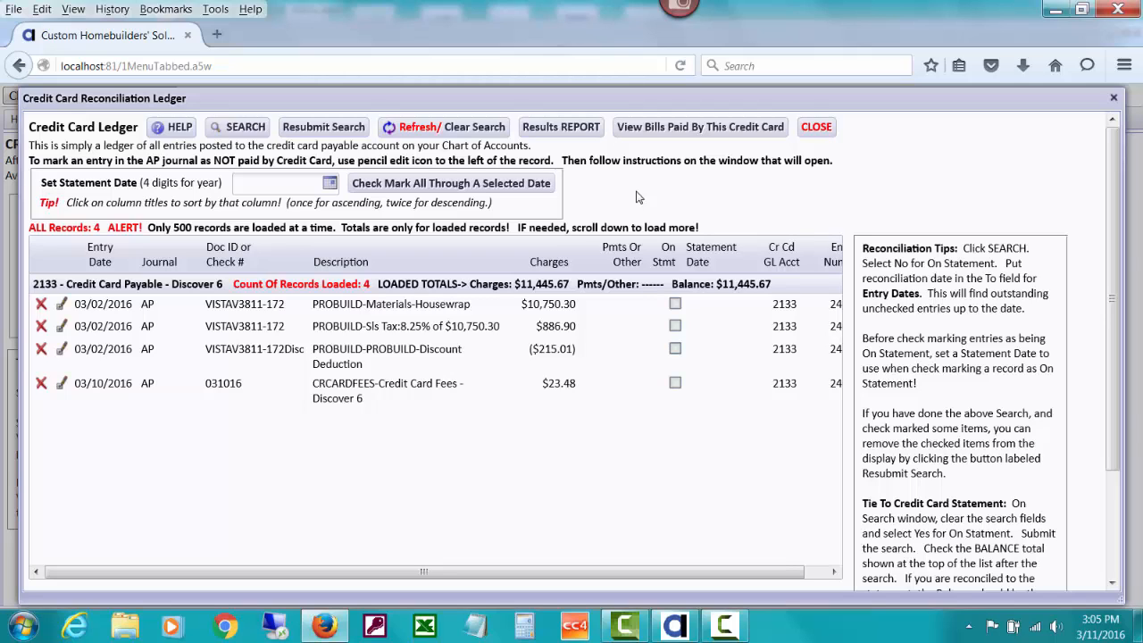
left_click(815, 127)
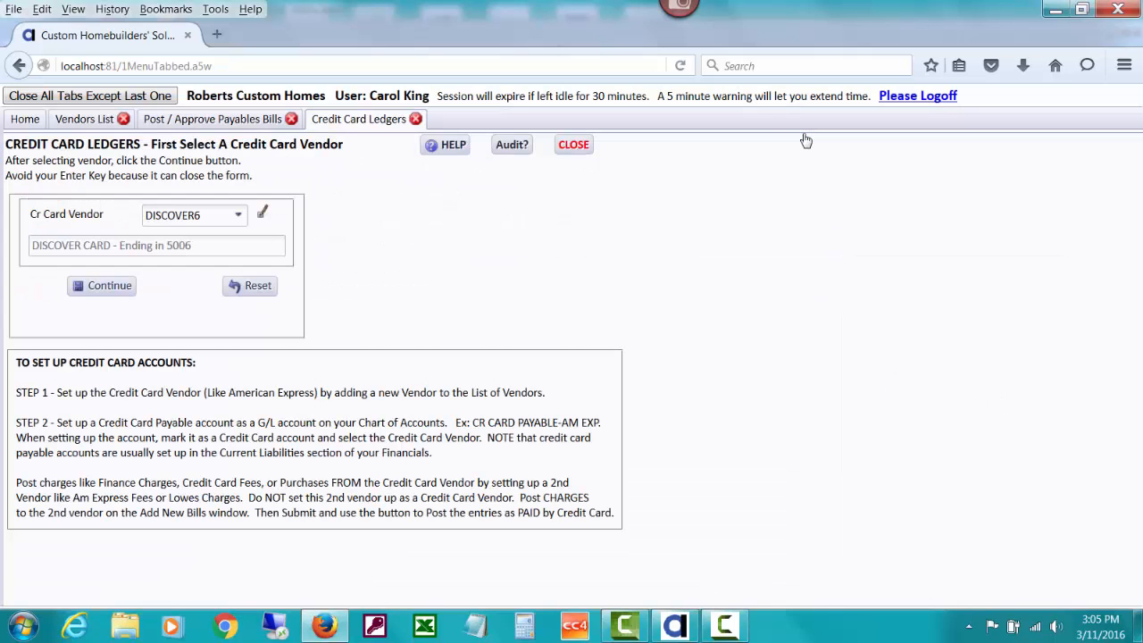
left_click(573, 146)
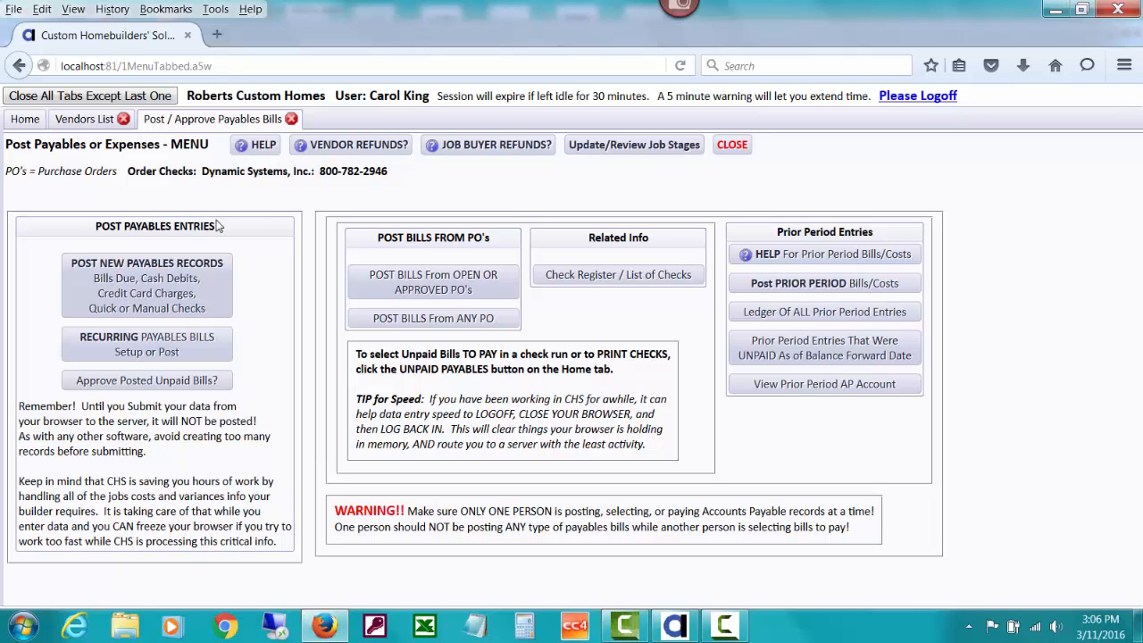
Step: Open the setup of the vendor LOWES - Charges from the vendors list and check its default GL account choices
left_click(96, 127)
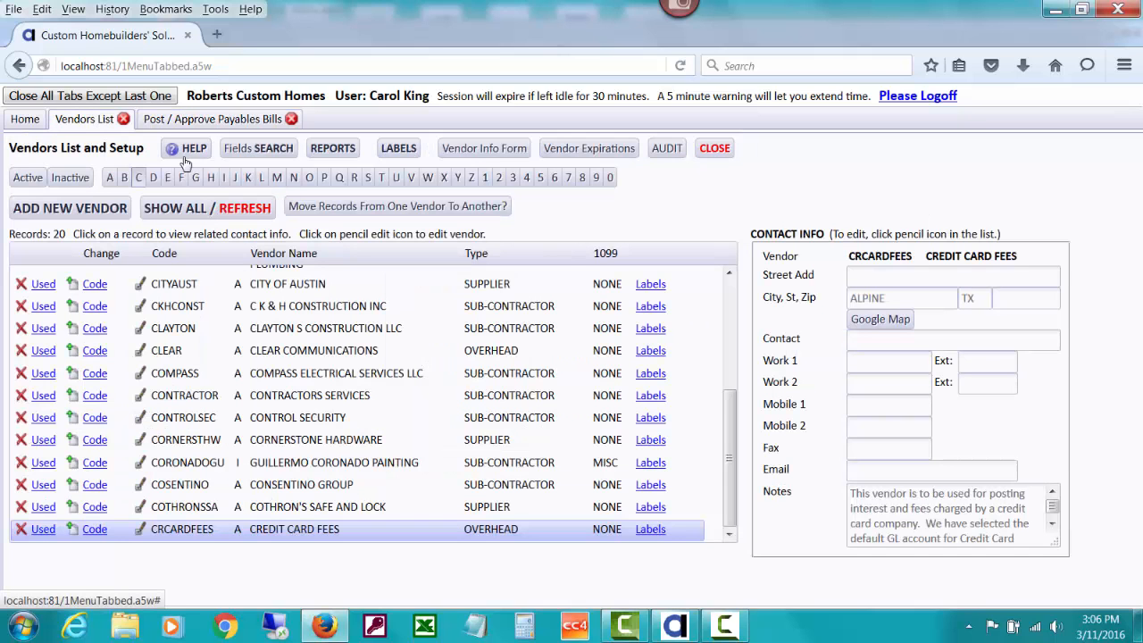
left_click(264, 178)
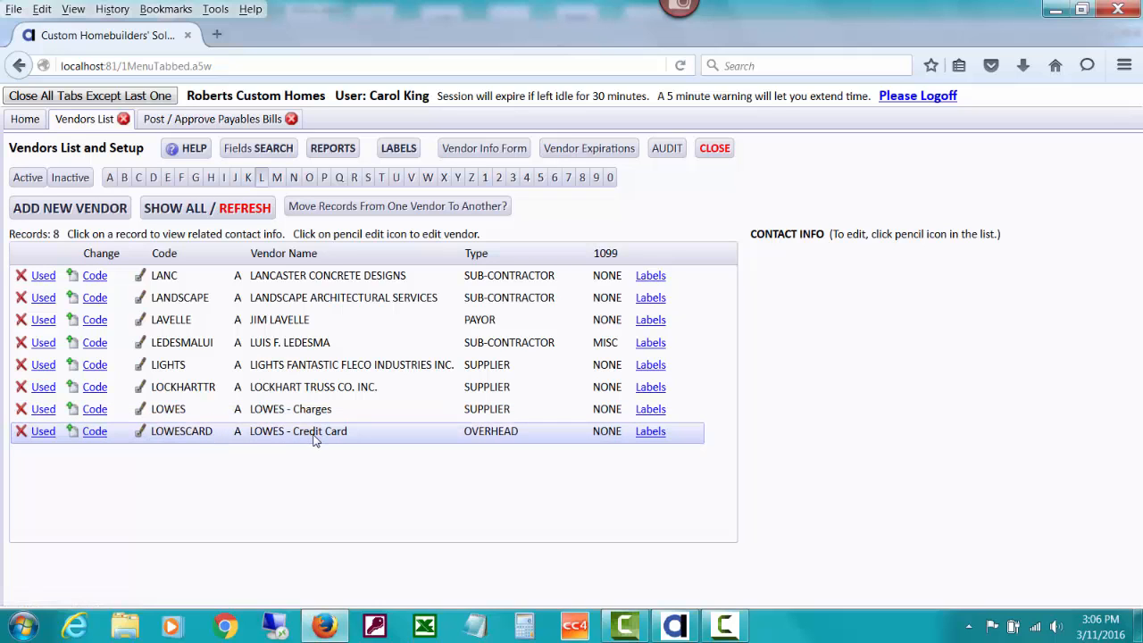
left_click(145, 413)
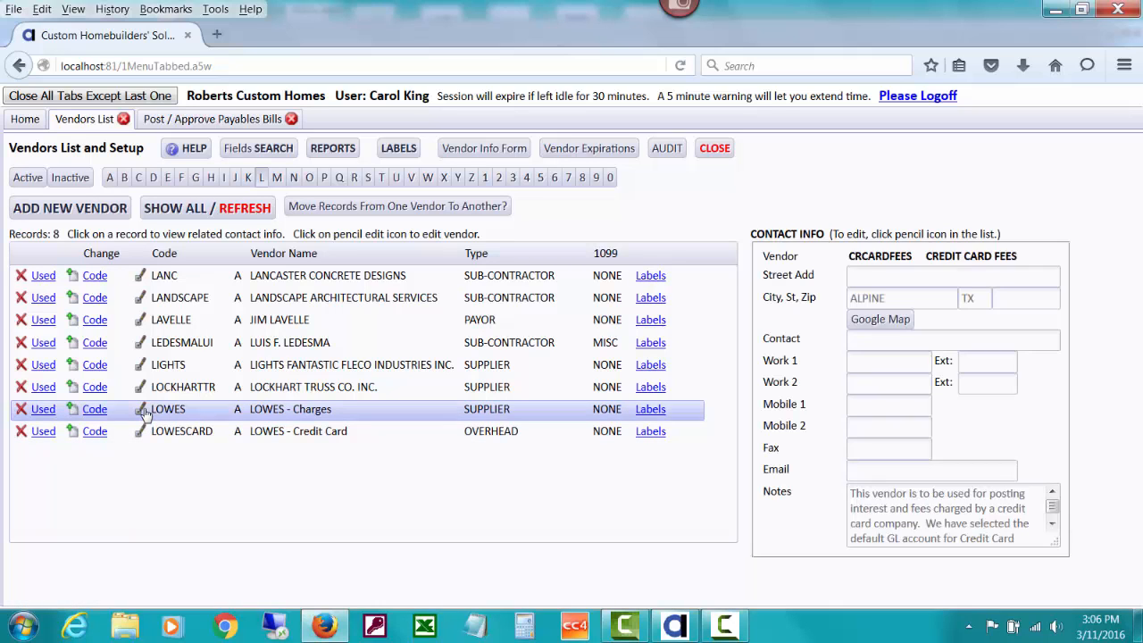
left_click(143, 411)
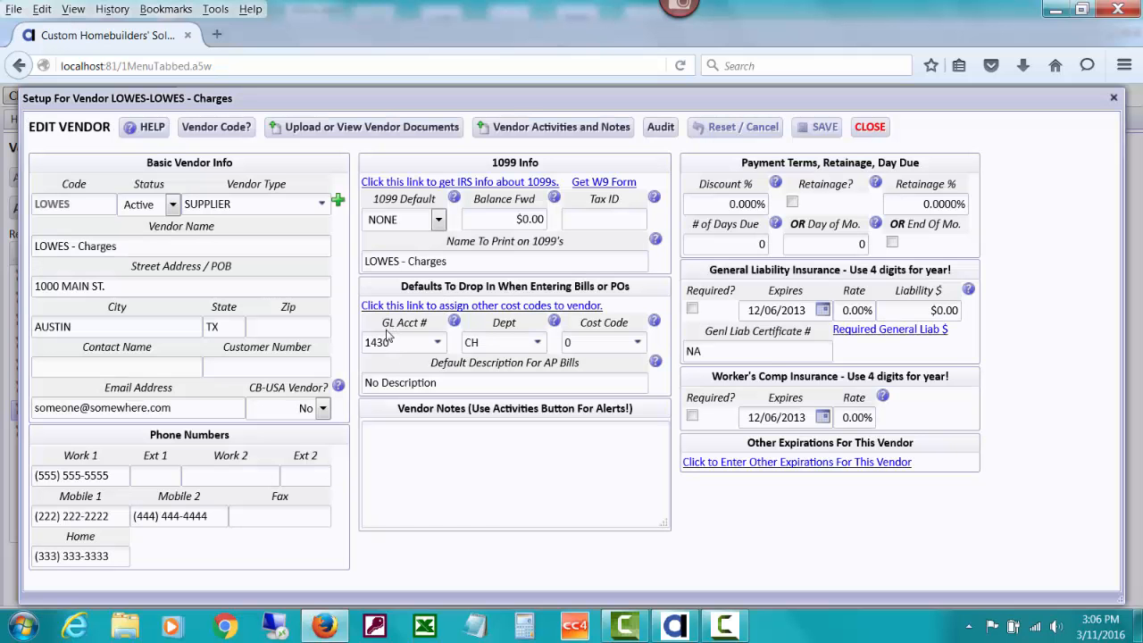
left_click(438, 343)
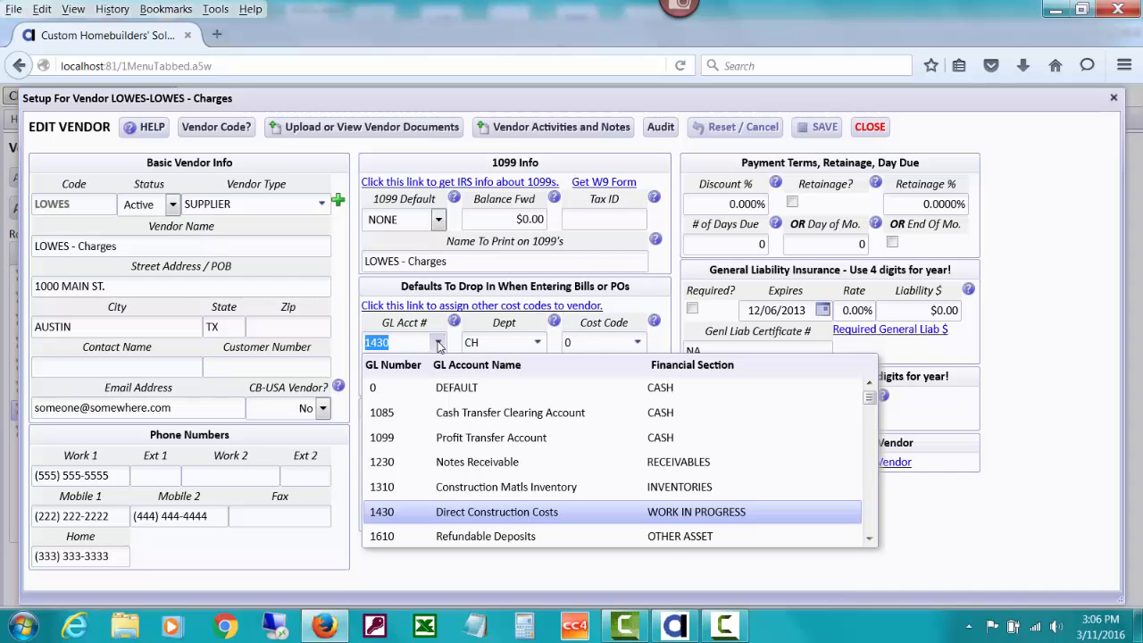
left_click(451, 262)
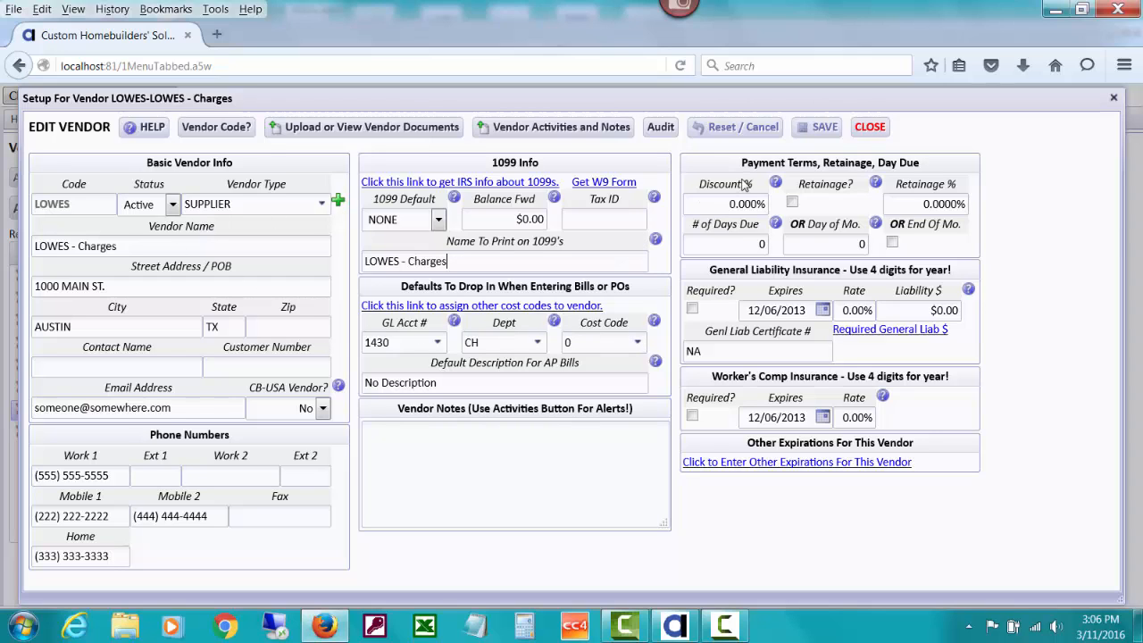
mouse_move(745, 184)
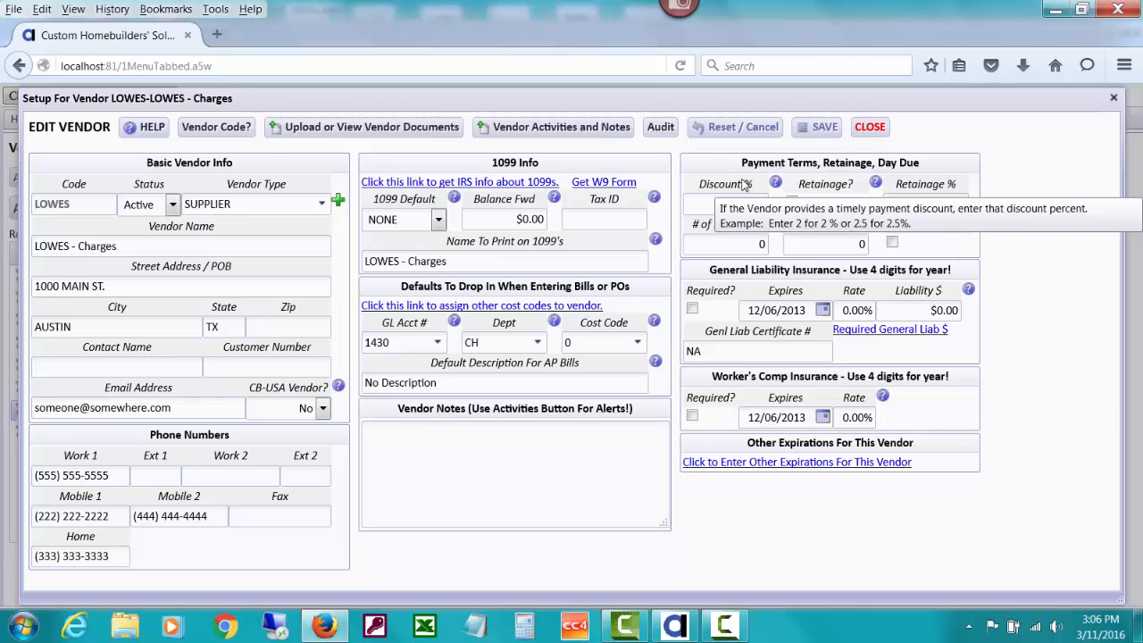
Step: Set the LOWES vendor's default cost code to 4750 and default AP bill description to "Lowes -", then save and close the setup
left_click(575, 340)
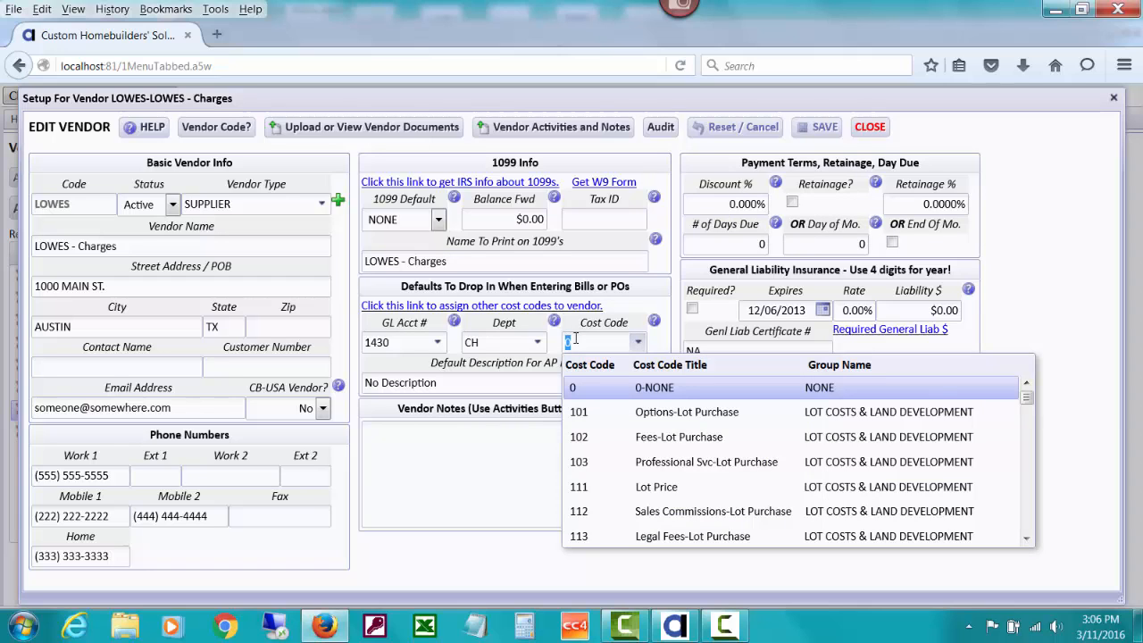
type("475")
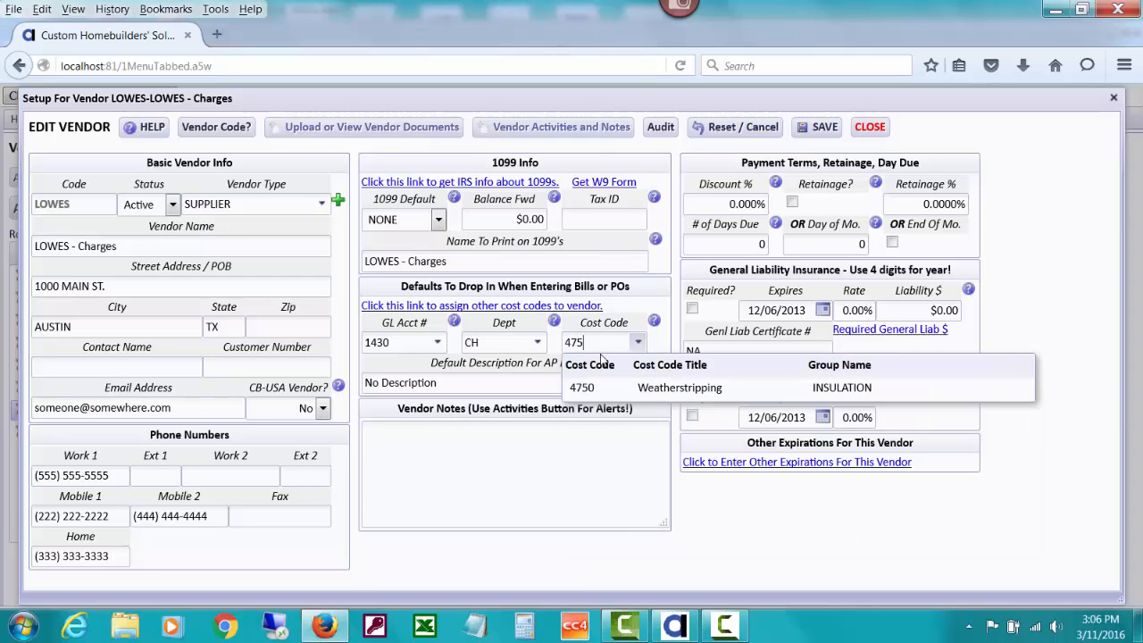
left_click(631, 389)
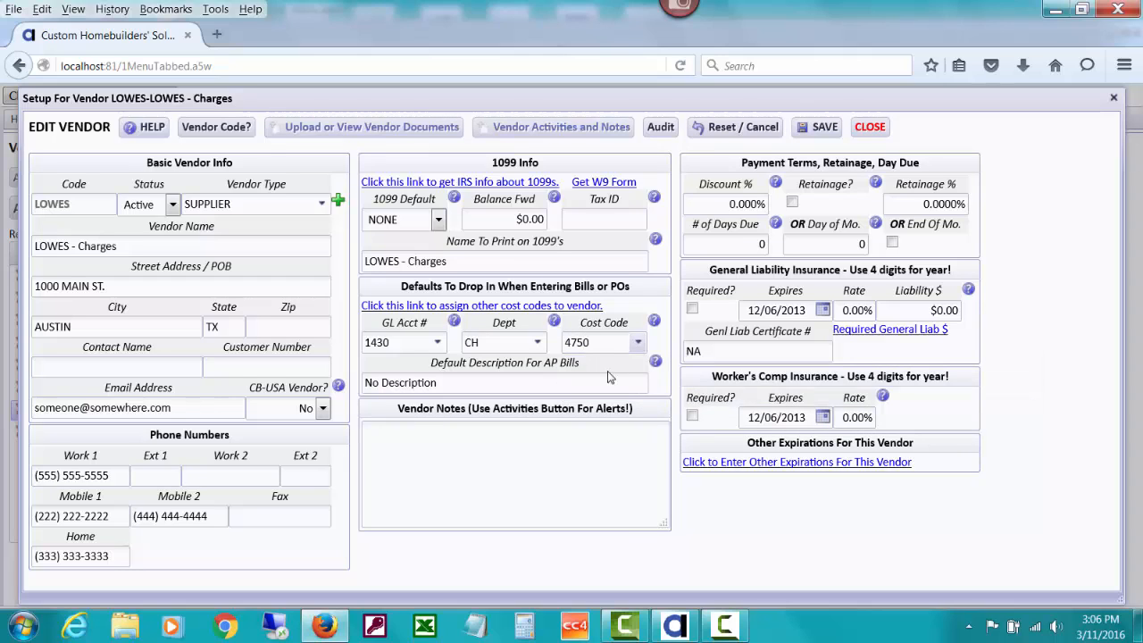
left_click(506, 384)
left_click_drag(506, 384, 346, 388)
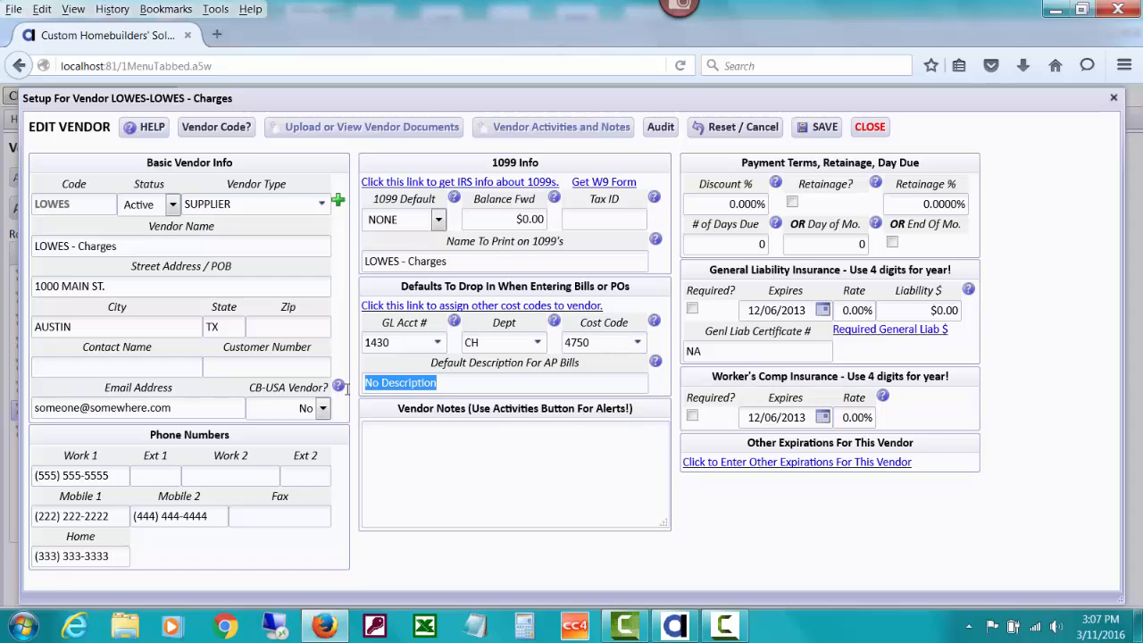
type("Lowes -")
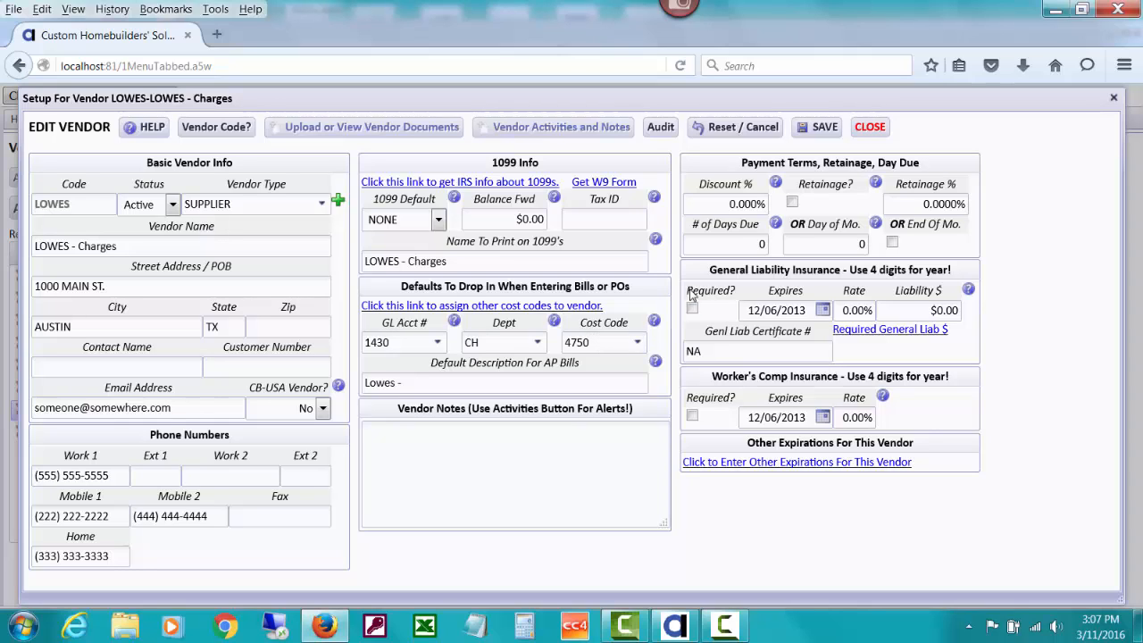
left_click(819, 132)
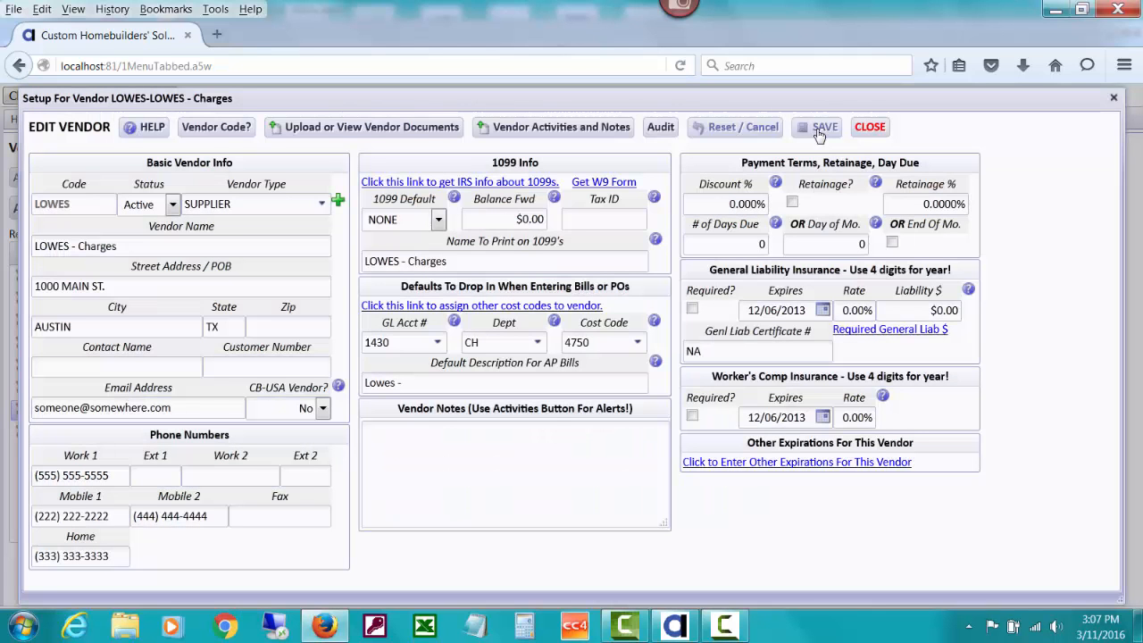
left_click(870, 127)
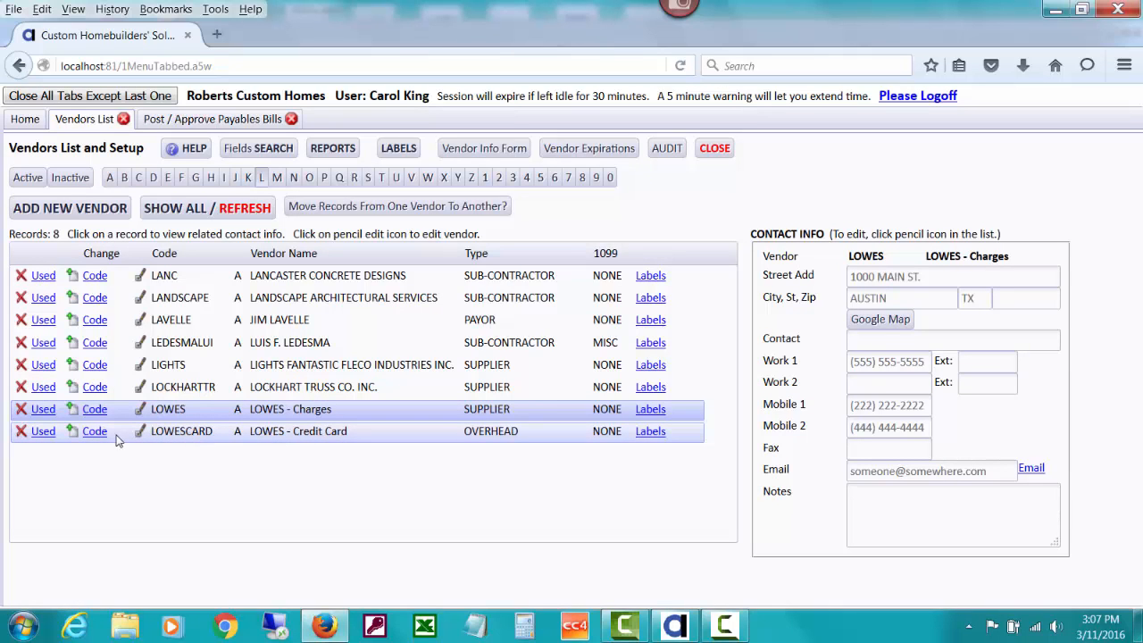
Step: Review the setup of the credit card vendor LOWESCARD and close it
left_click(138, 435)
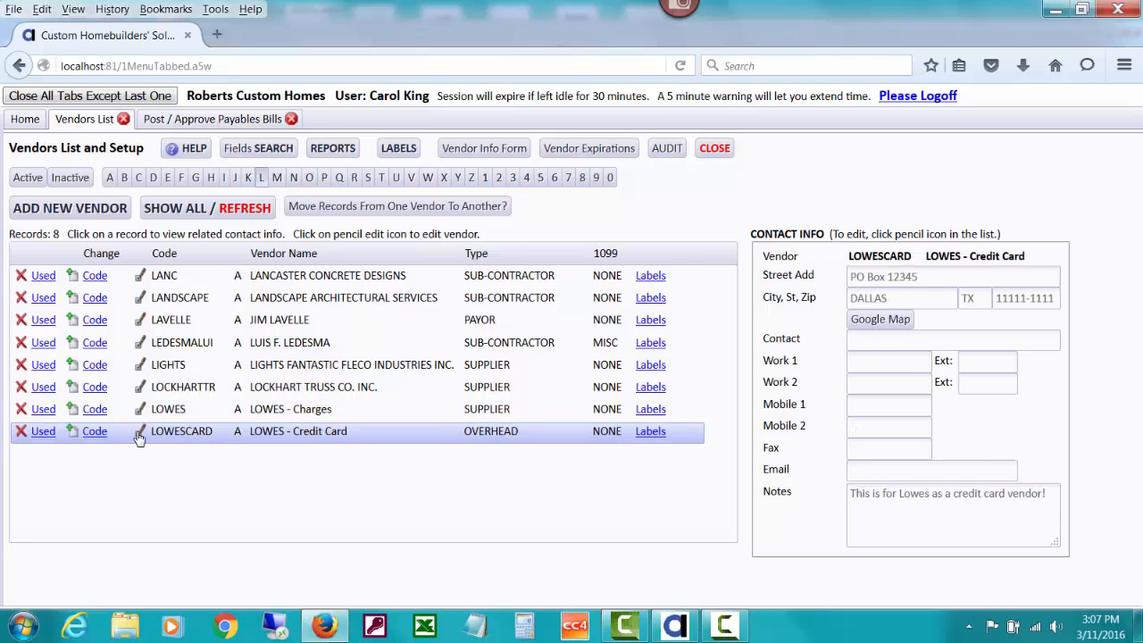
left_click(139, 435)
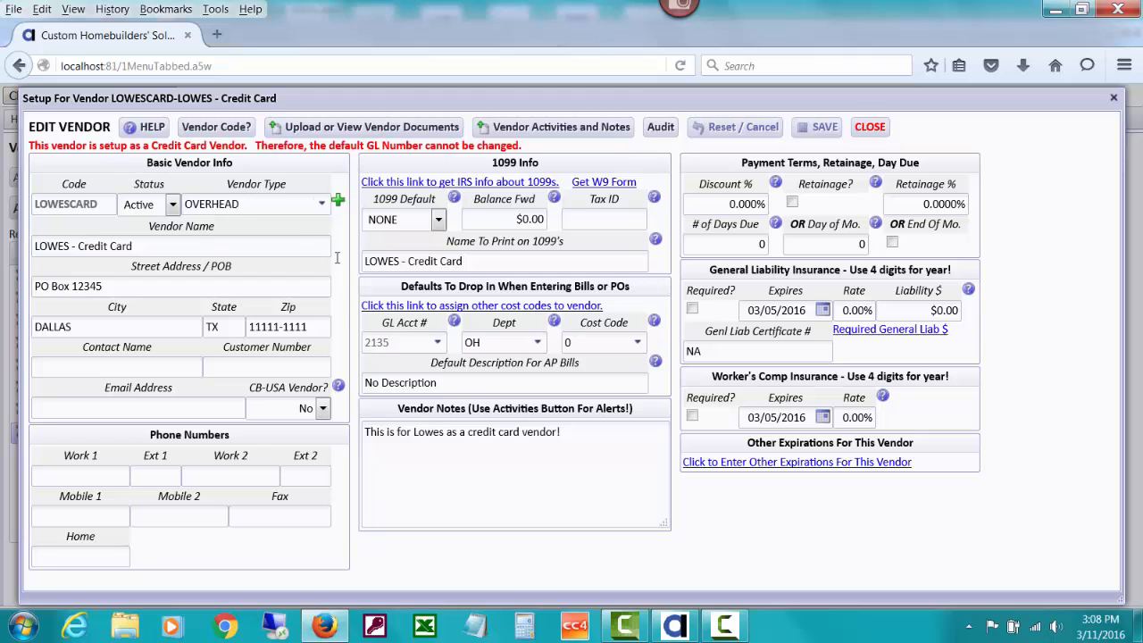
left_click(871, 130)
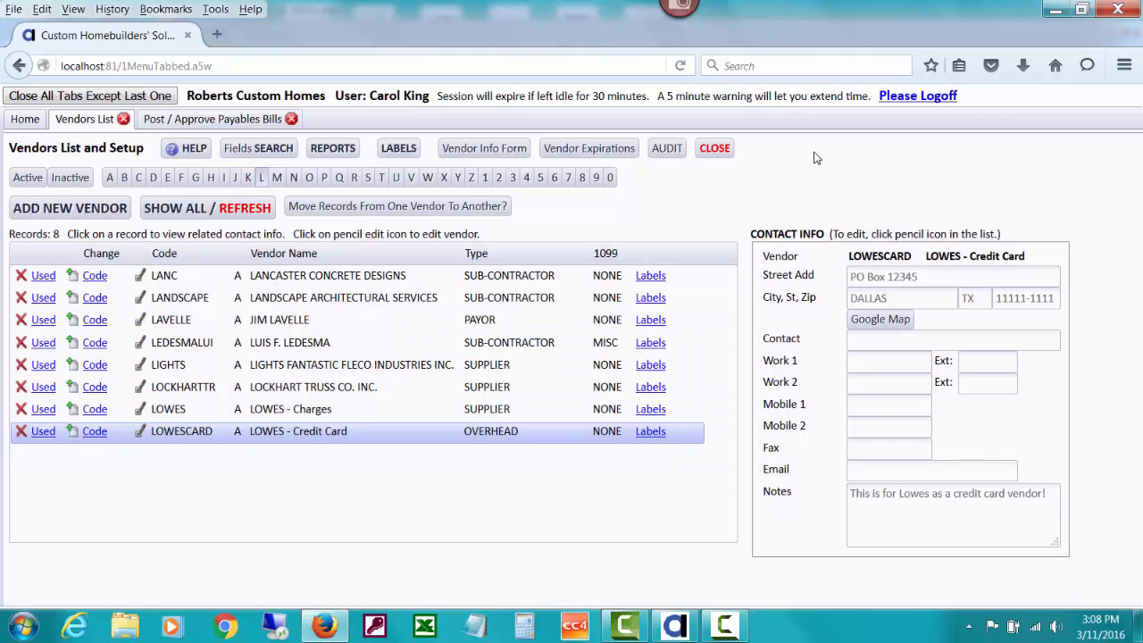
Step: Start a new job-related payables bill for the vendor LOWES
left_click(191, 118)
left_click(141, 277)
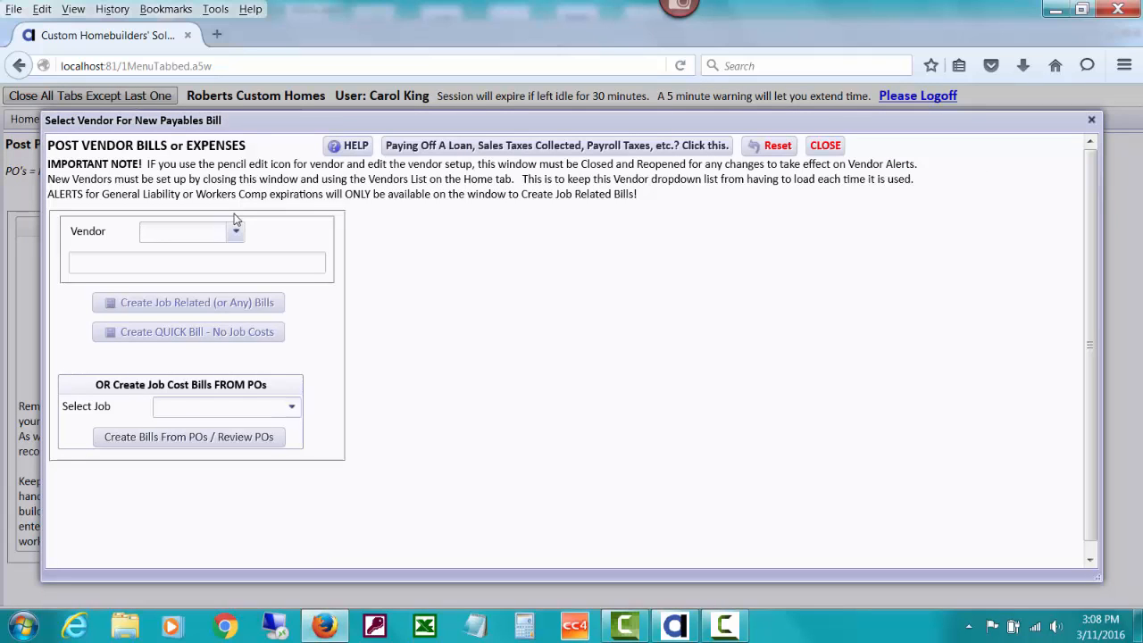
type("low")
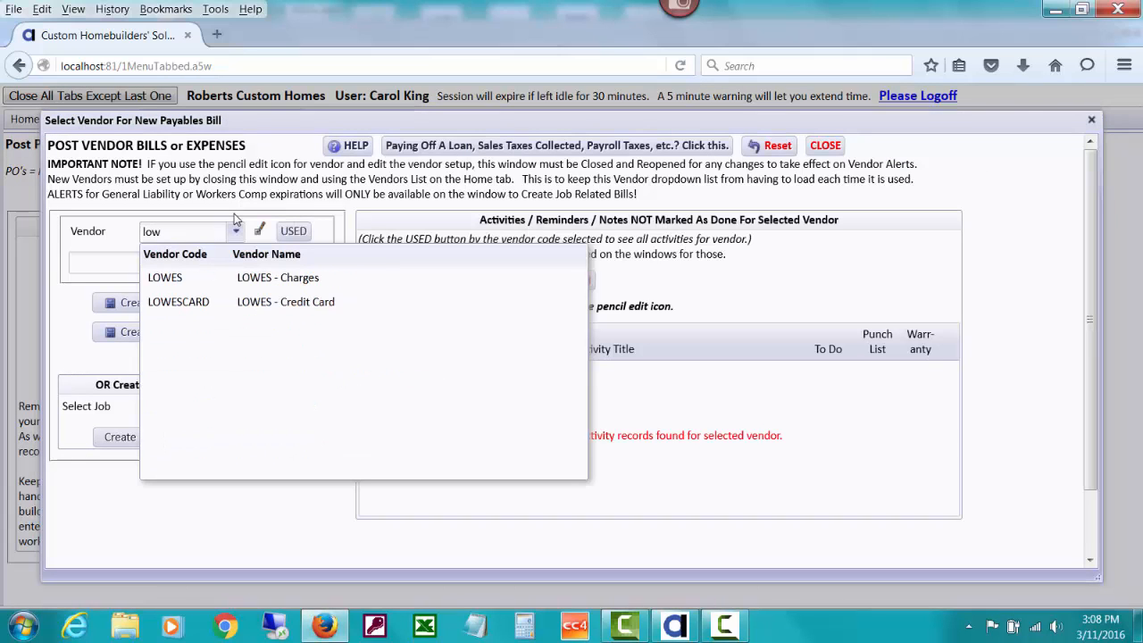
left_click(258, 282)
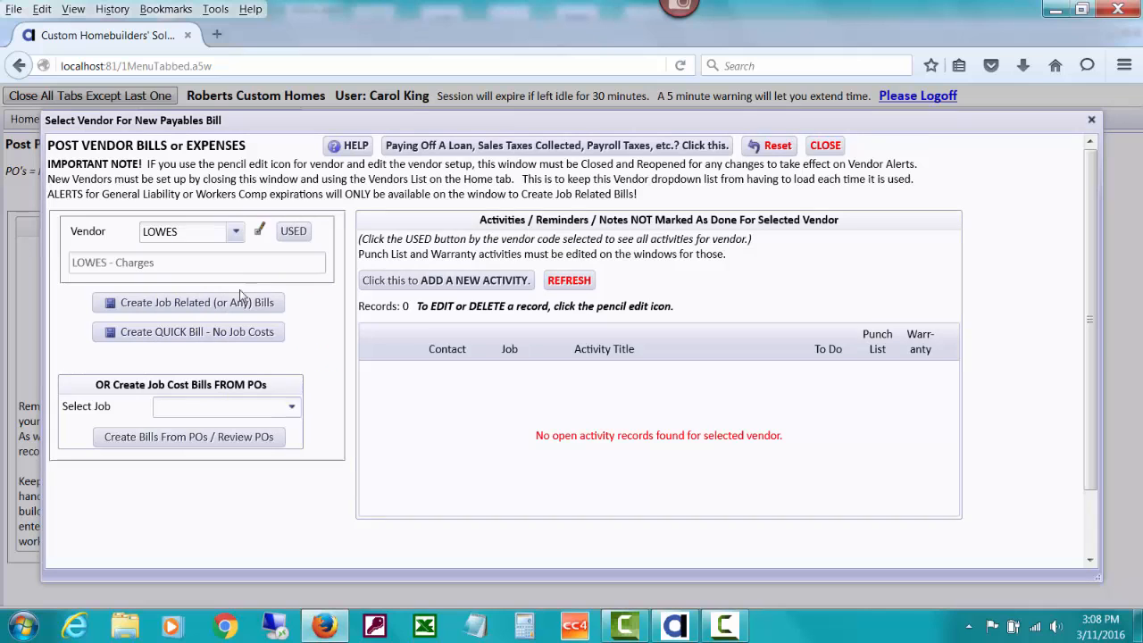
left_click(209, 308)
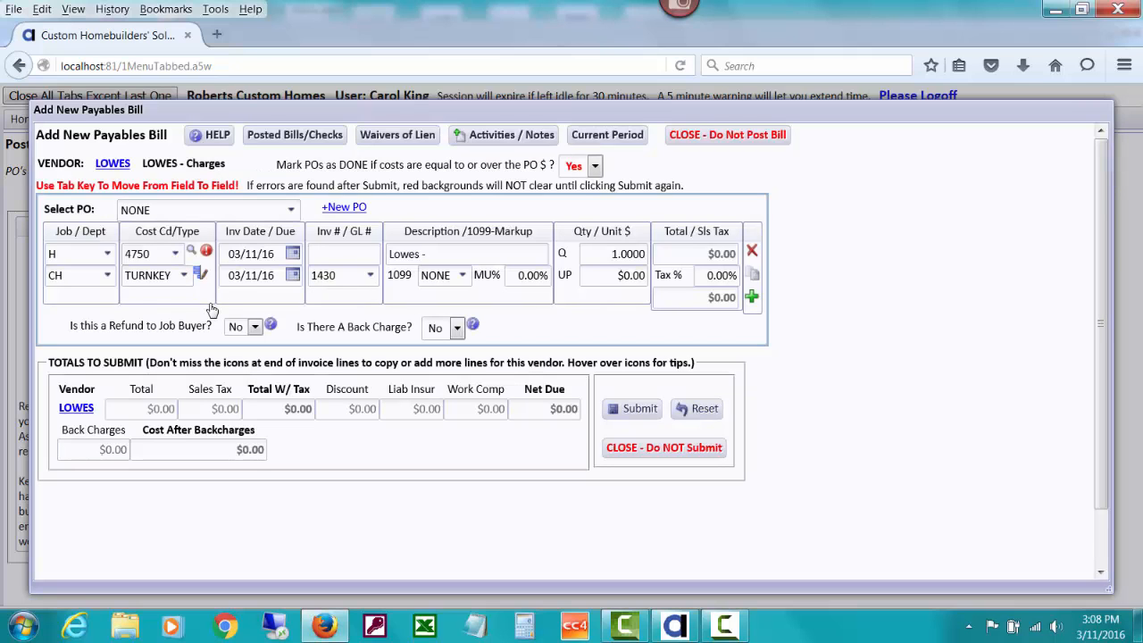
Step: Check the bill's cost code choices and assign the bill line to the job VISTAV3811
left_click(176, 255)
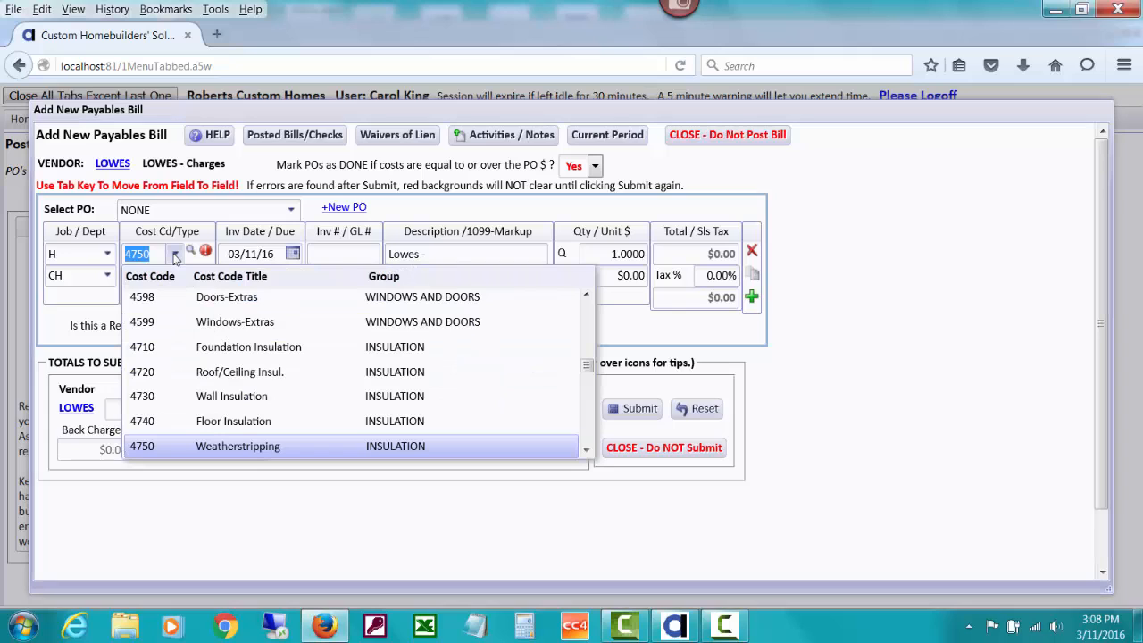
left_click(71, 256)
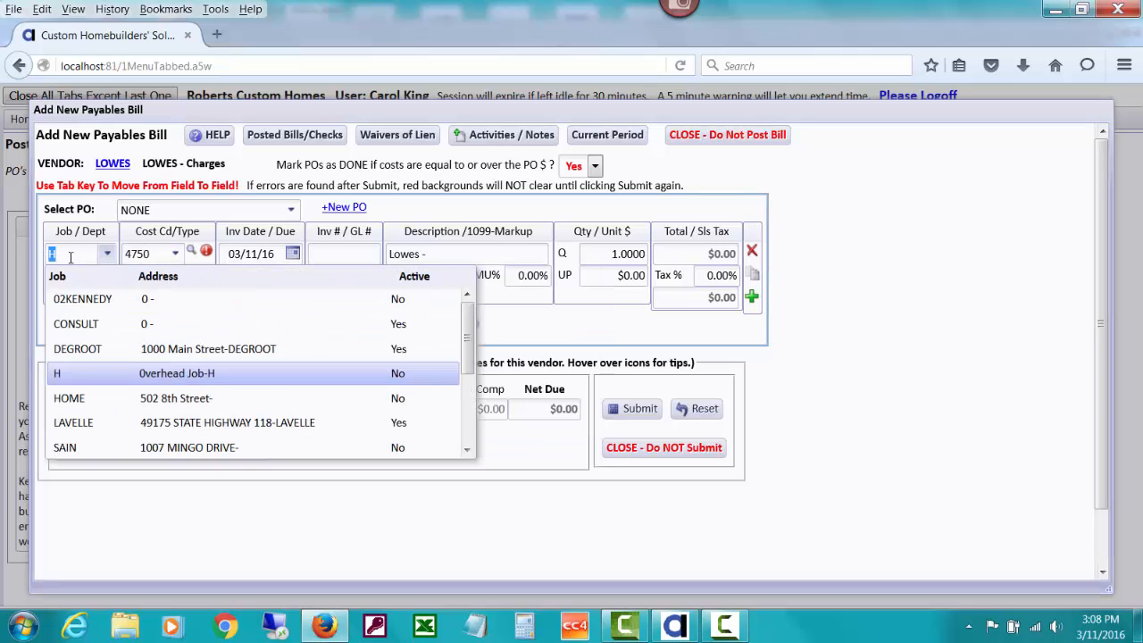
type("v")
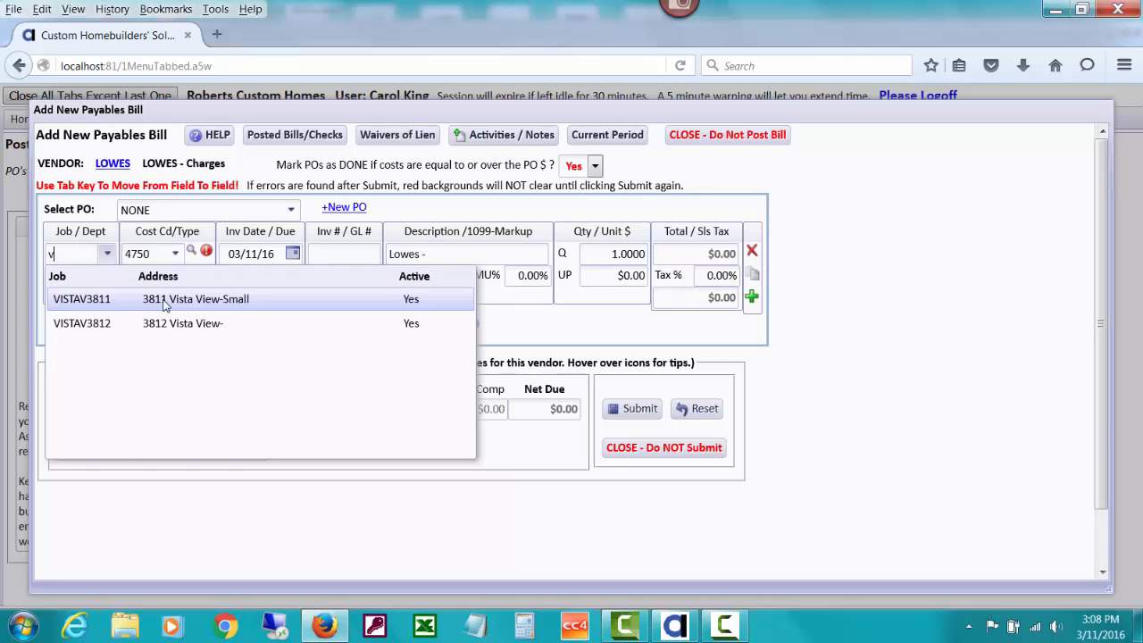
left_click(163, 301)
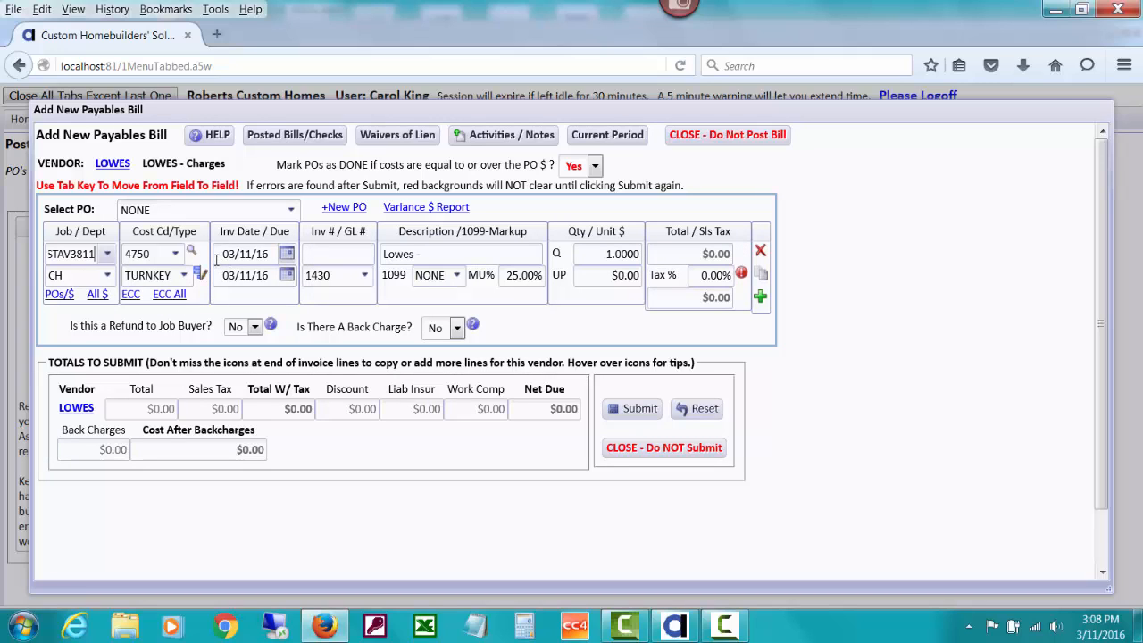
Step: Enter 031116 as the invoice number and complete the bill's description as "Lowes - weatherstripping"
left_click(318, 254)
type("031116")
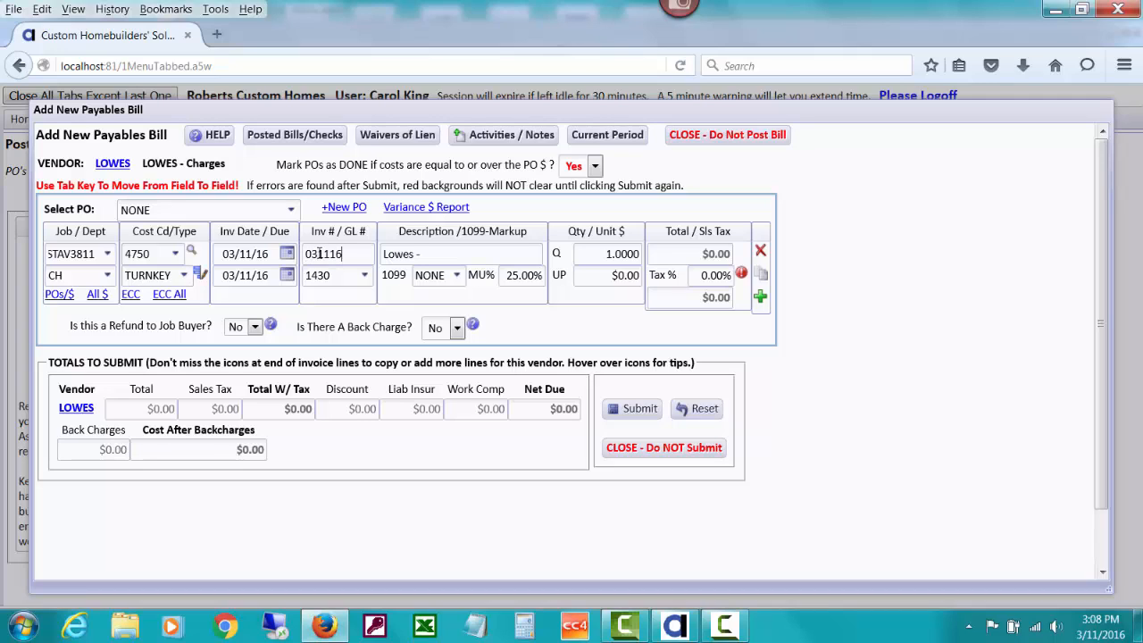
key("Tab")
key("Tab")
left_click(449, 255)
type("wes - weatherstripping")
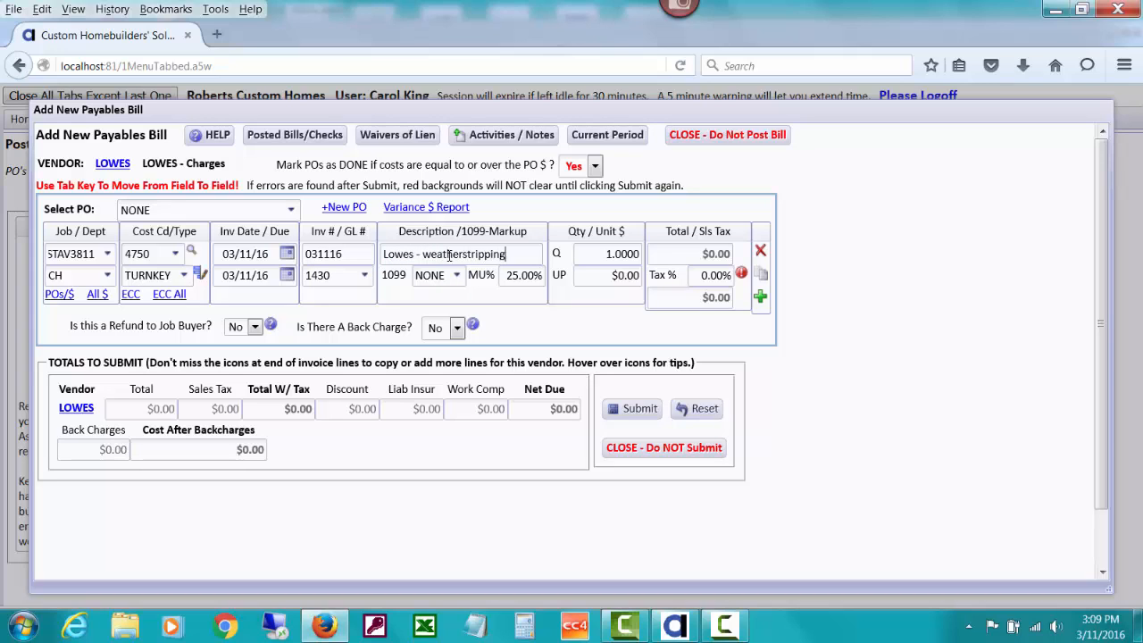
Step: Set the bill's unit price to $285.25 and its sales tax to 8.25%
key("Tab")
key("Tab")
key("Tab")
key("Tab")
type("285.25")
key("Tab")
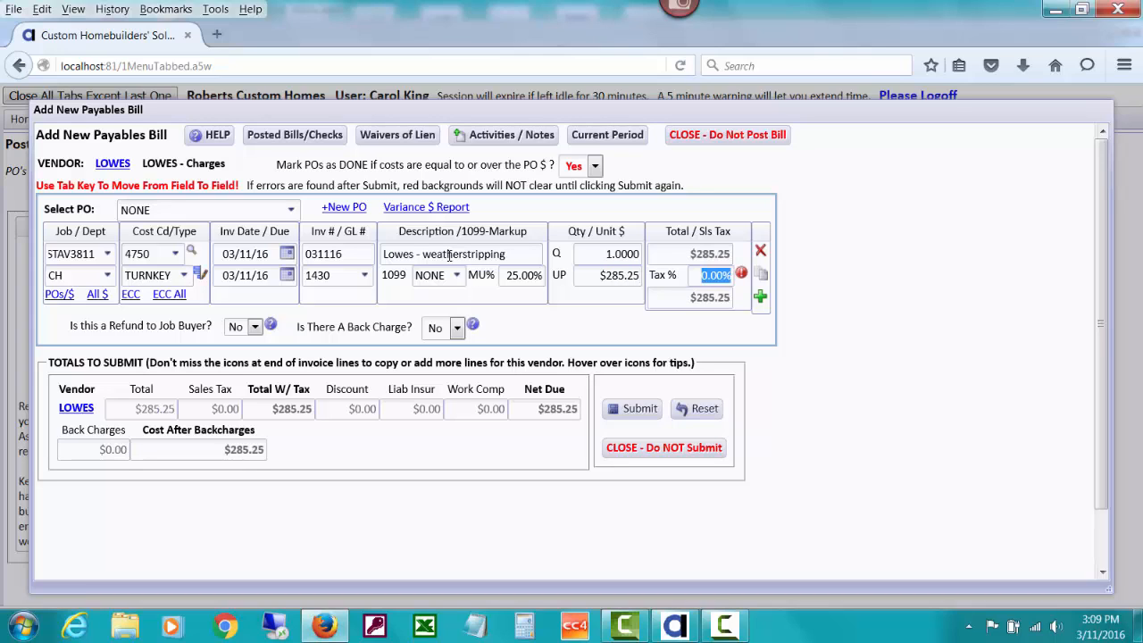
type("8.25")
key("Tab")
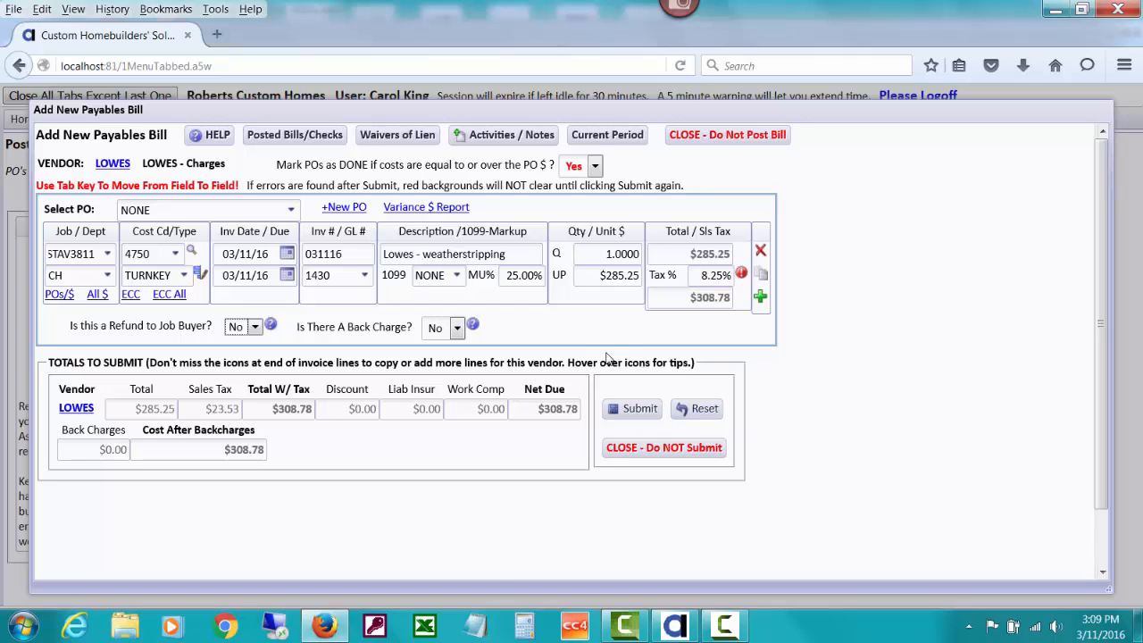
Step: Submit the bill, review the over-budget and over-PO alerts, and continue the submission
left_click(625, 409)
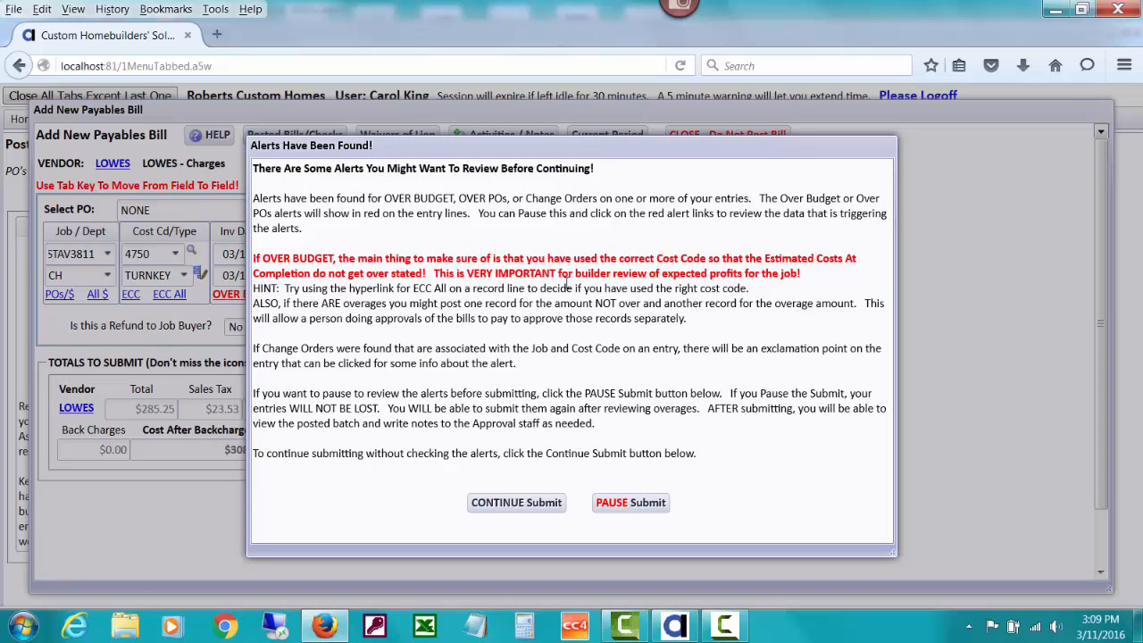
left_click_drag(593, 148, 777, 155)
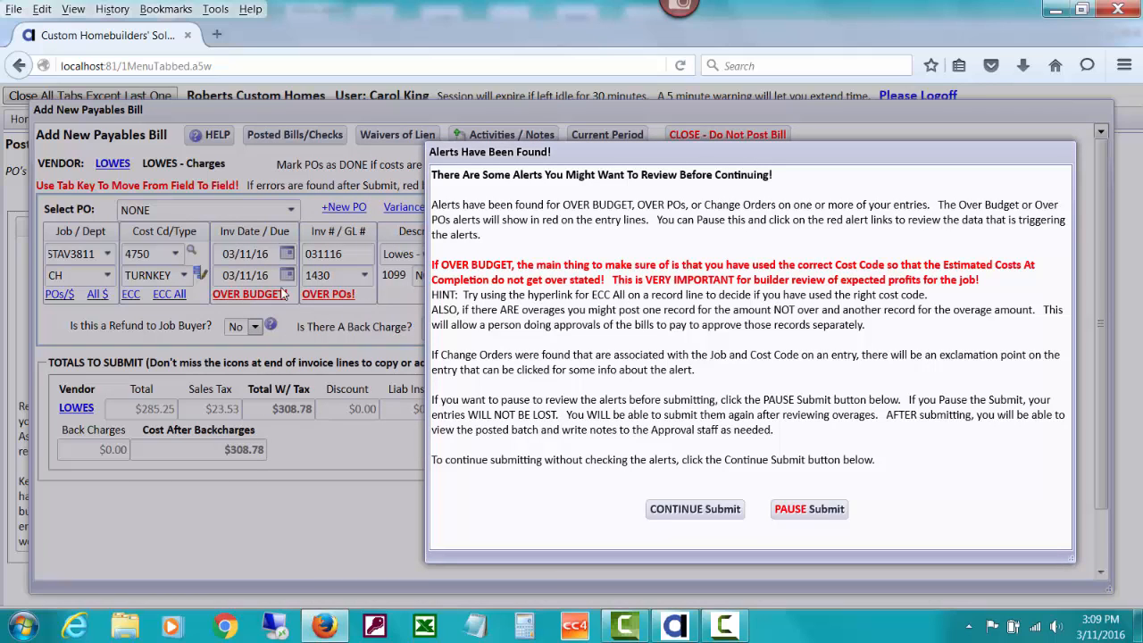
left_click_drag(657, 158, 549, 157)
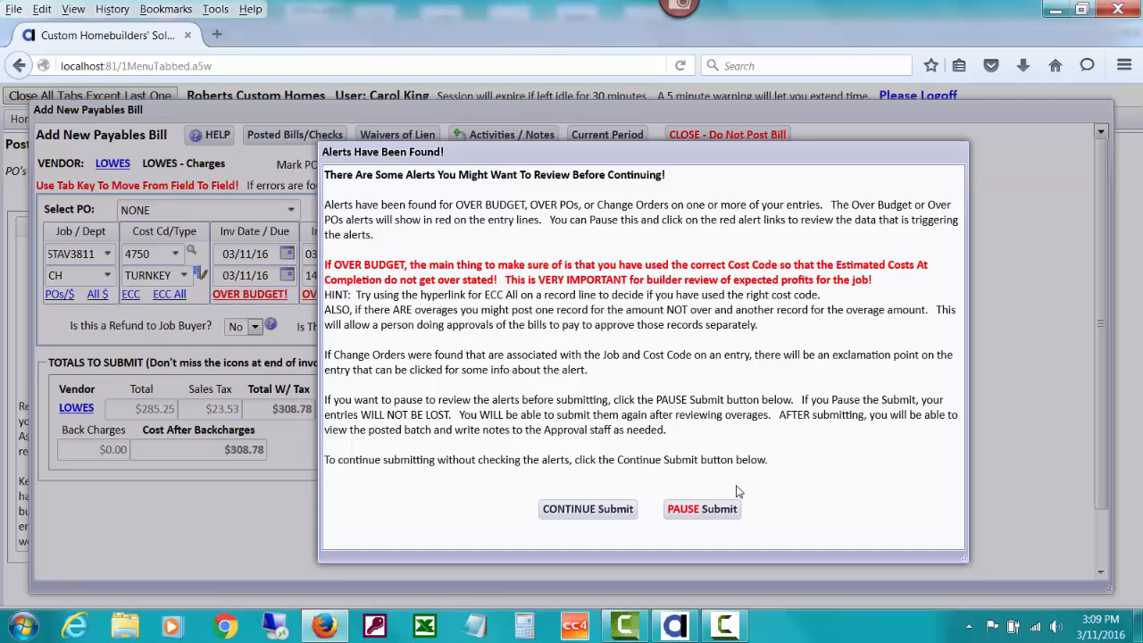
left_click(603, 509)
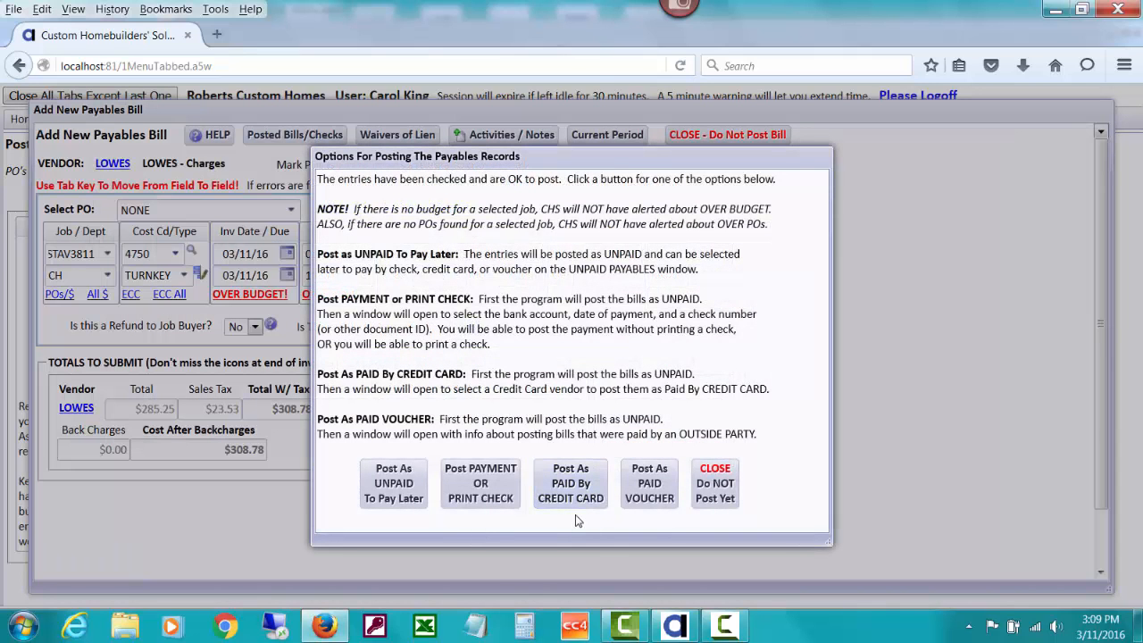
Step: Post the LOWES bill as paid by credit card vendor LOWESCARD, skip viewing the entries, and close the new bill vendor selection
left_click(570, 495)
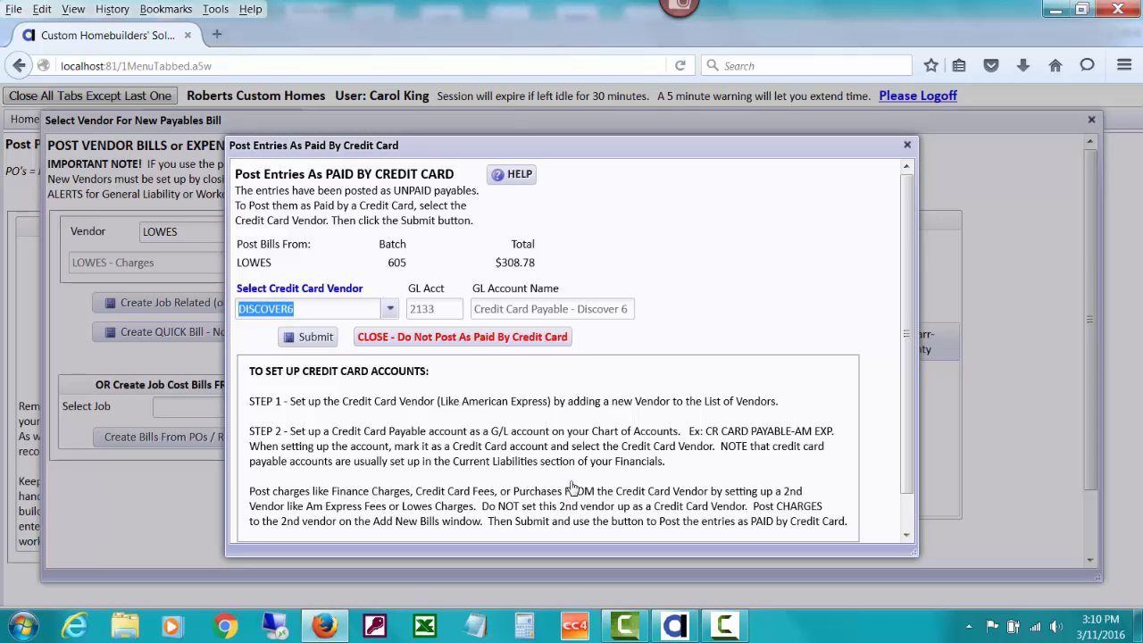
left_click(390, 309)
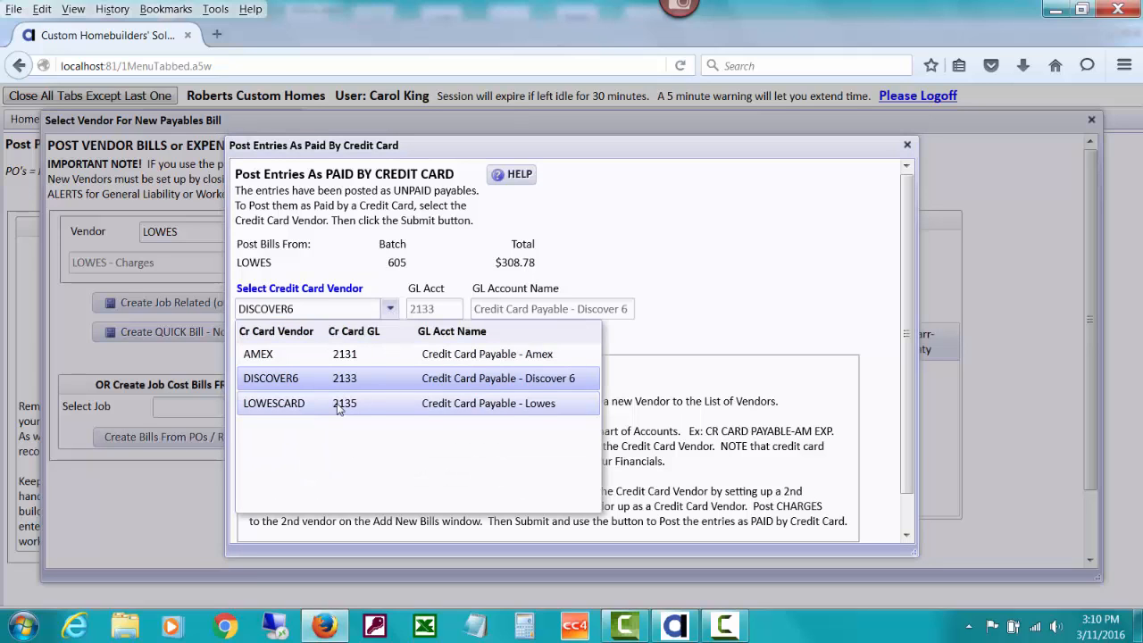
left_click(342, 403)
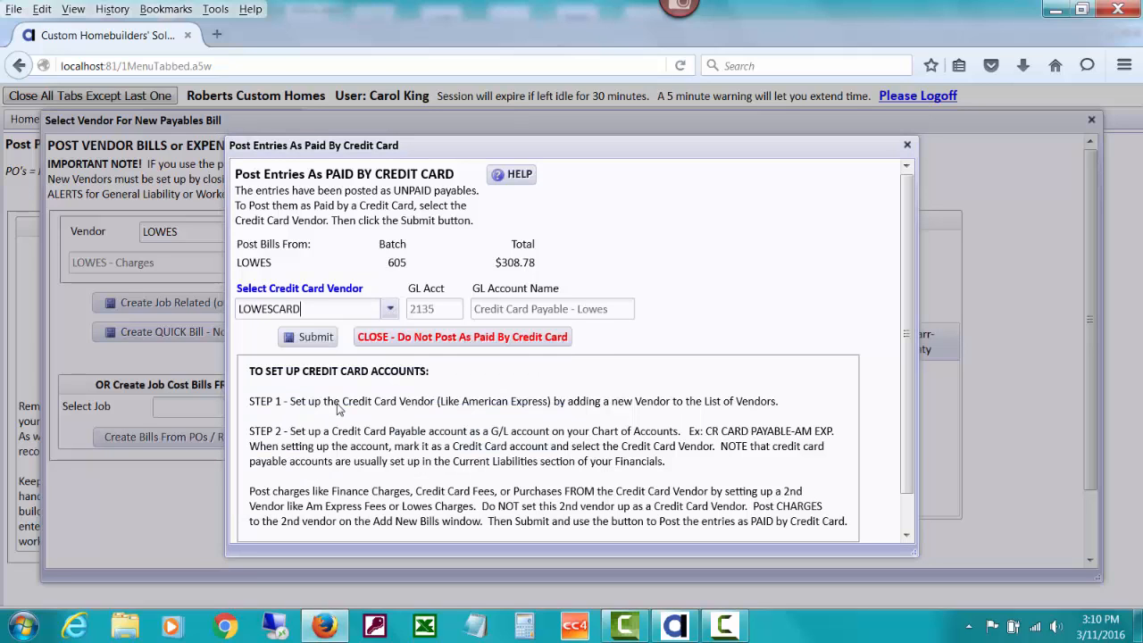
left_click(308, 337)
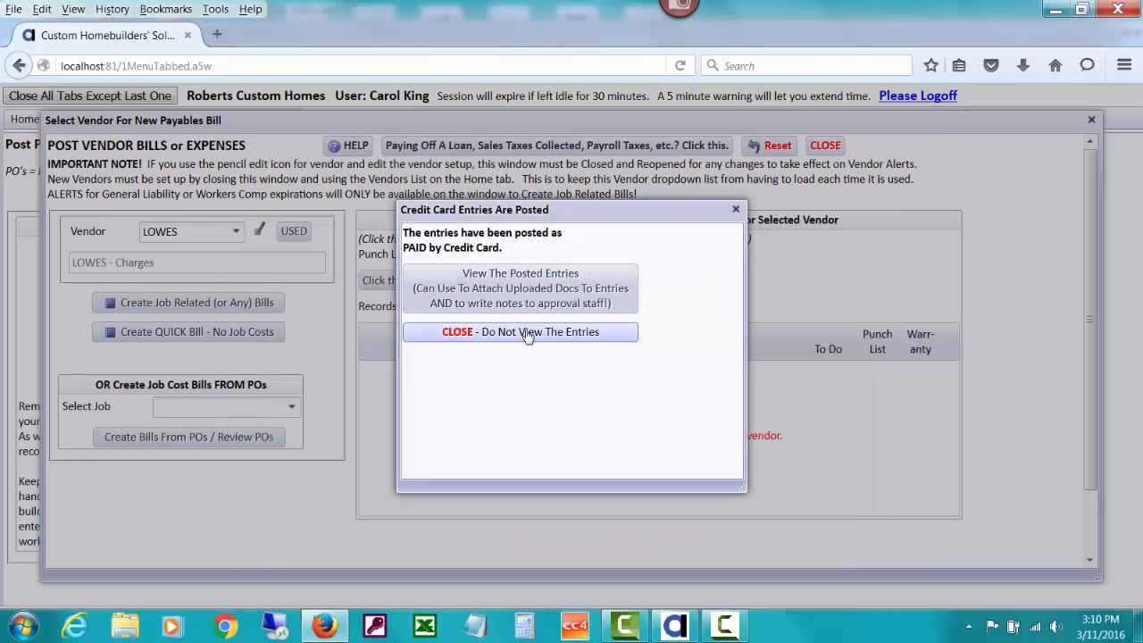
left_click(528, 336)
left_click(825, 145)
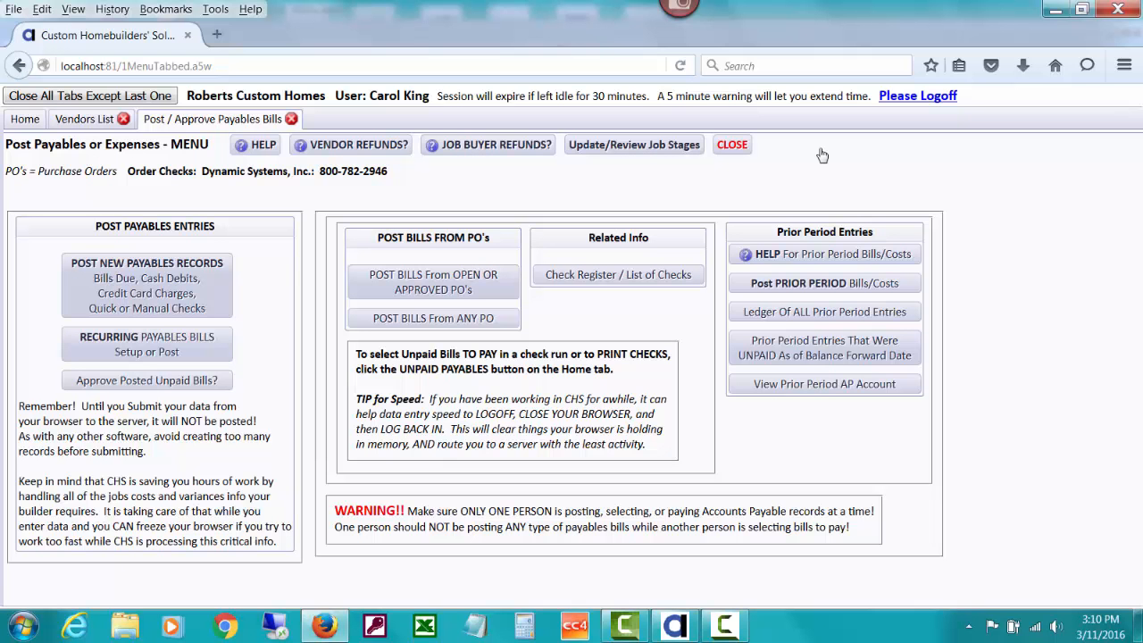
Step: Open the credit card ledger for LOWESCARD and inspect the paid bill records behind the Lowes weatherstripping entry
left_click(25, 119)
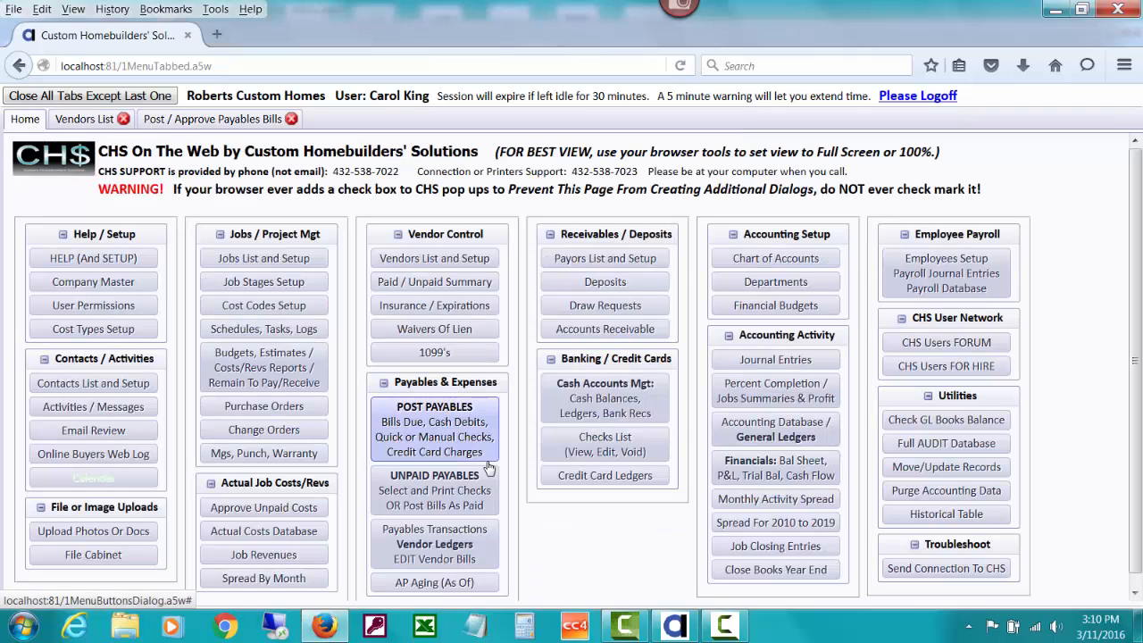
left_click(548, 478)
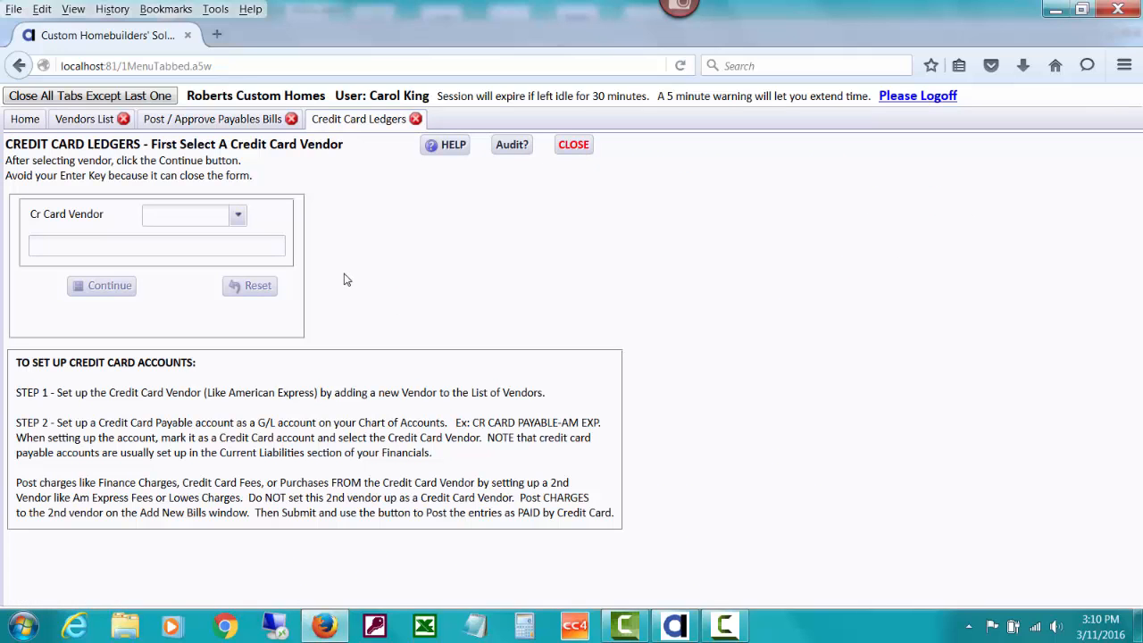
left_click(239, 215)
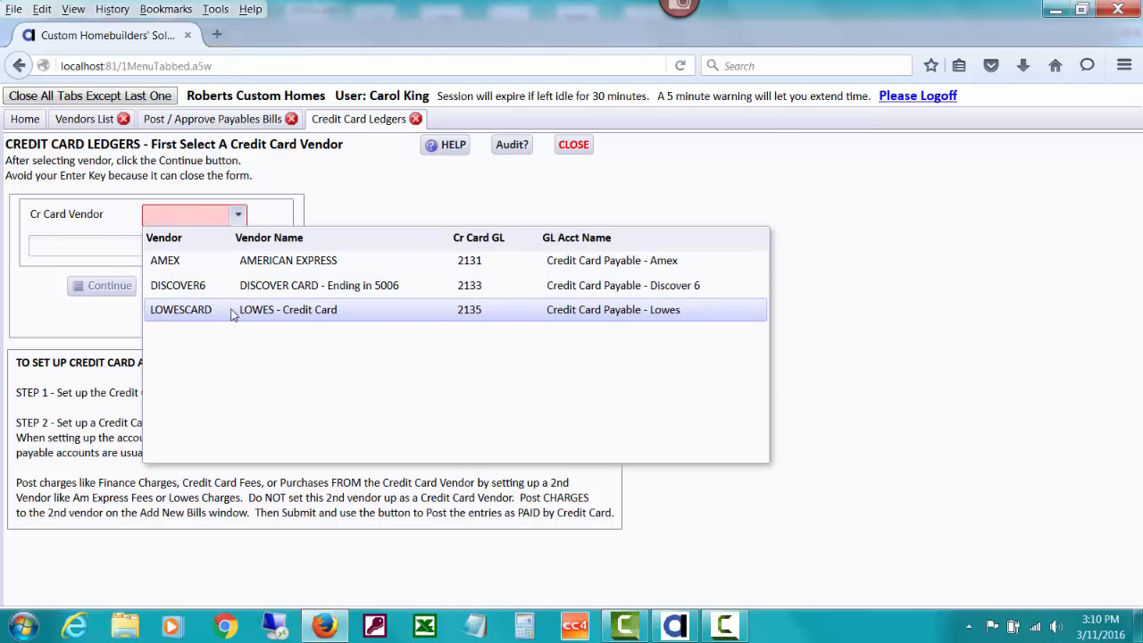
left_click(198, 310)
left_click(121, 291)
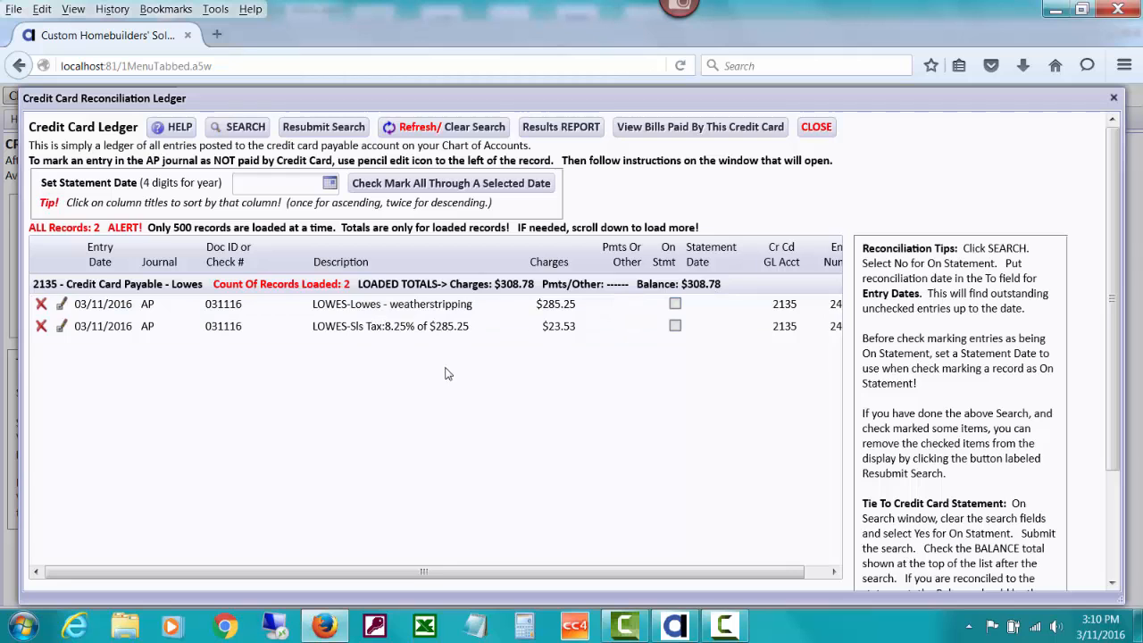
left_click(61, 305)
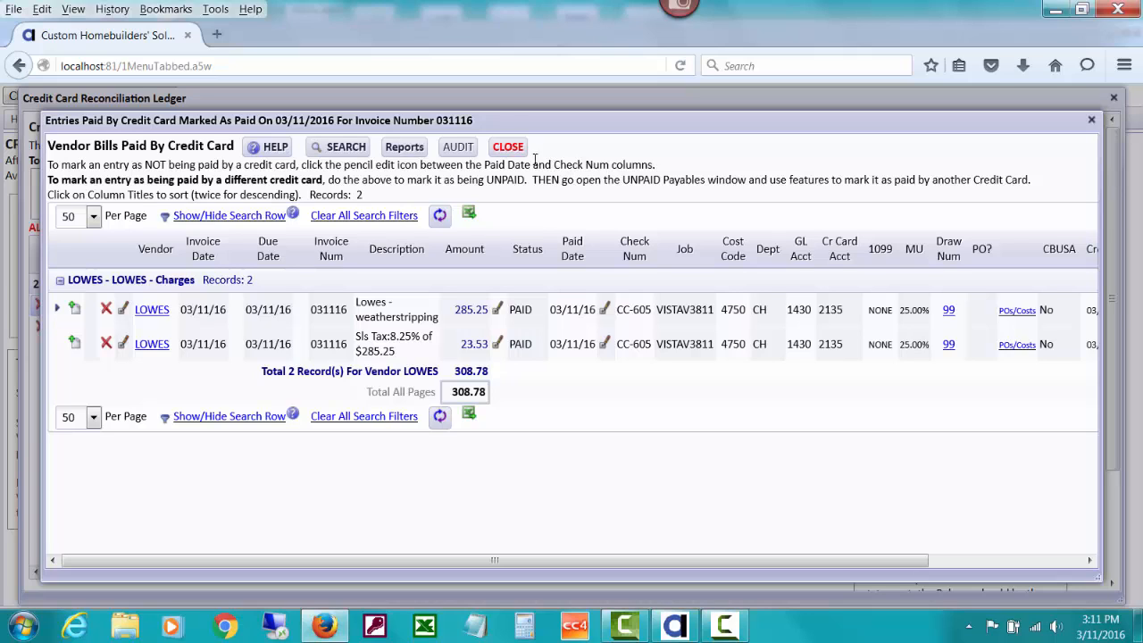
left_click(509, 147)
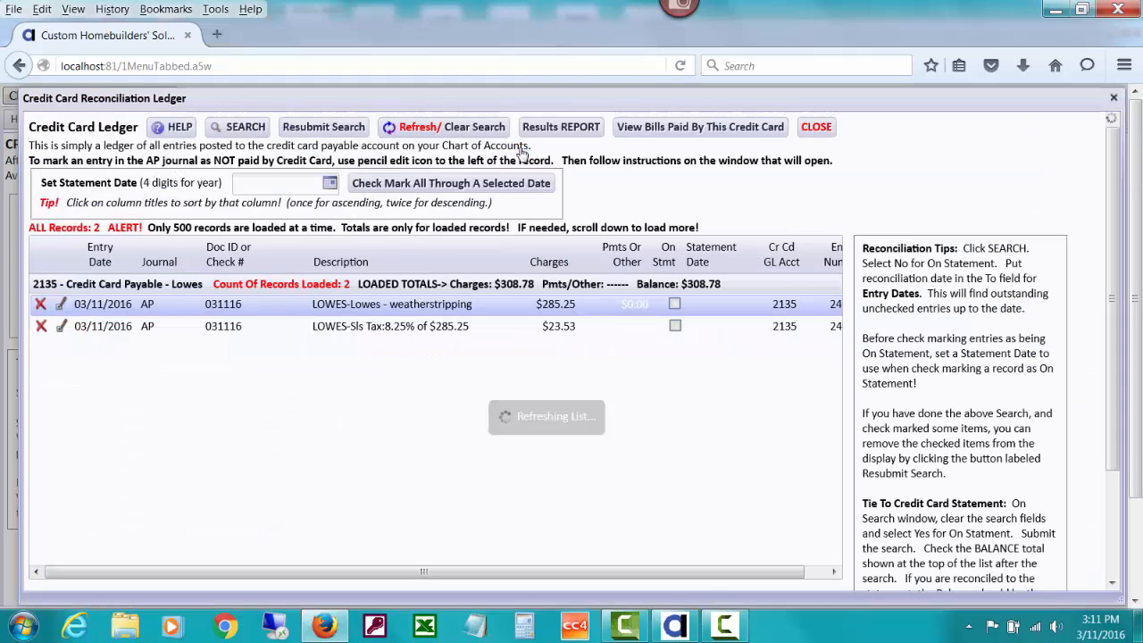